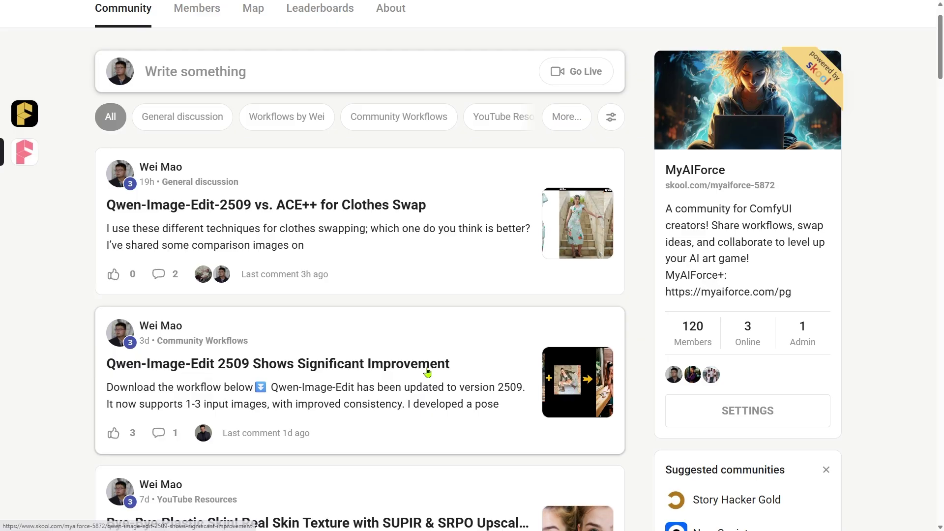
- Open the community post "Qwen-Image-Edit 2509 Shows Significant Improvement" and look through its workflow file and example images
left_click(428, 371)
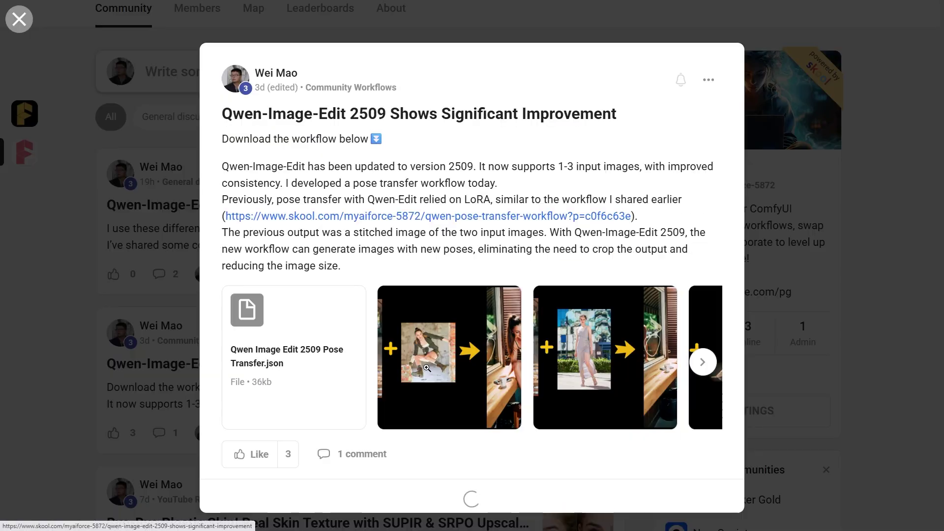
left_click(320, 362)
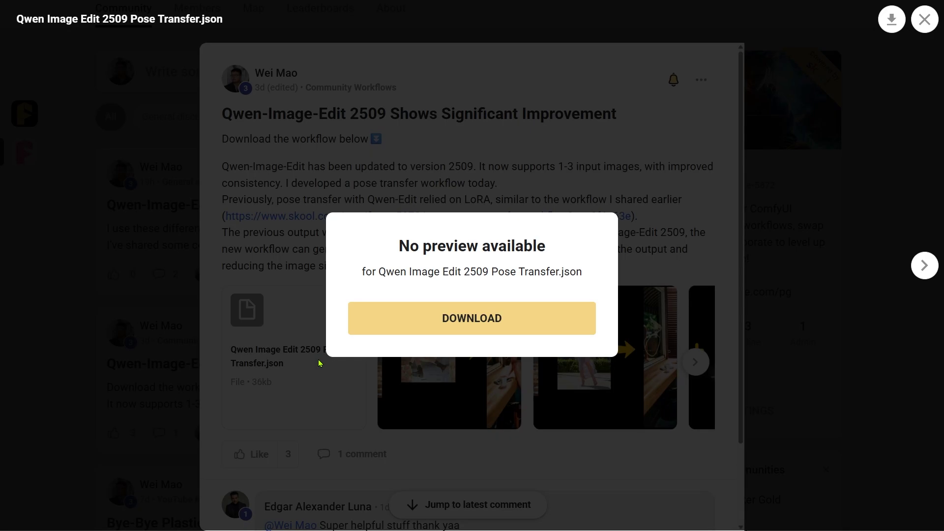
left_click(924, 266)
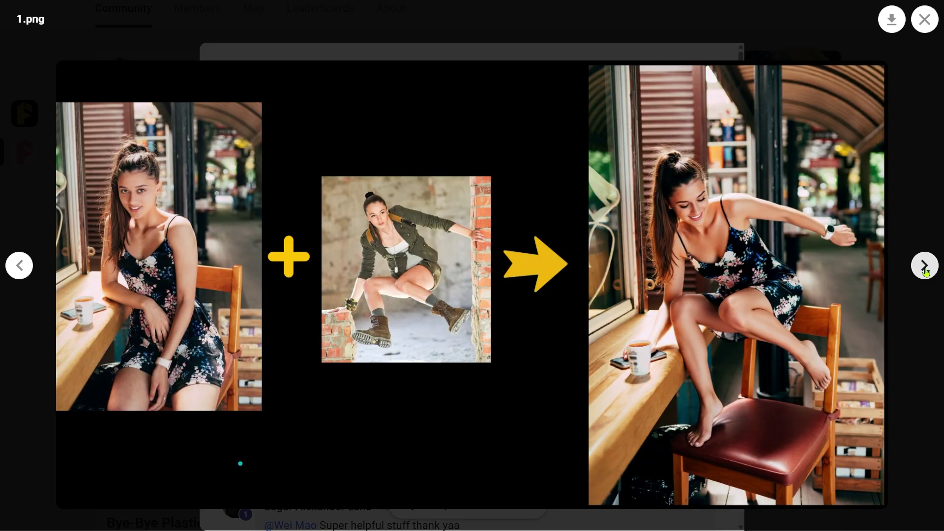
left_click(924, 266)
left_click(924, 267)
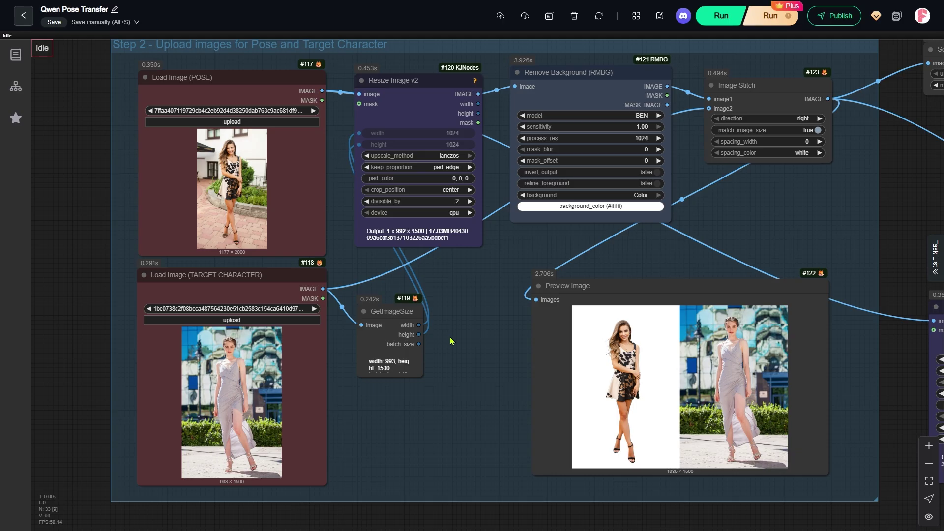
- Inspect the Load Image nodes for the pose and the target character in the Qwen Pose Transfer workflow
scroll(118, 367, "up", 4)
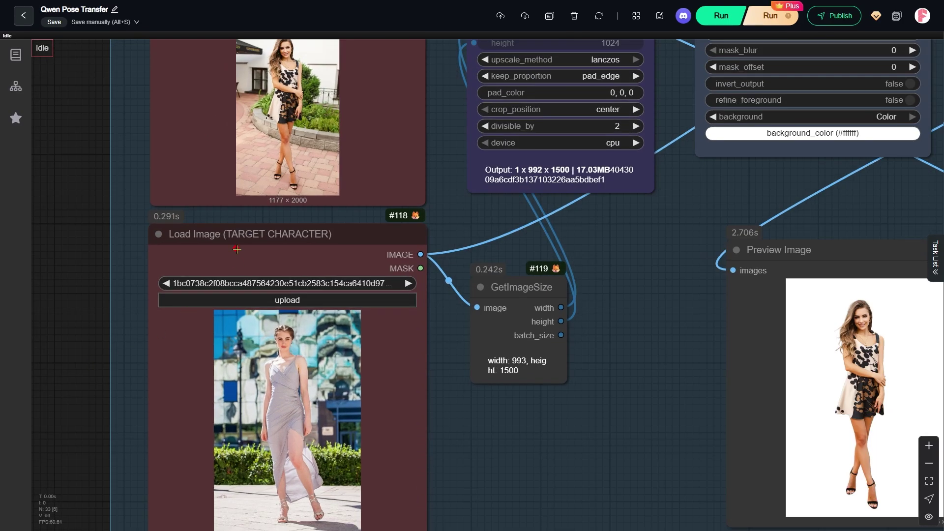
left_click(233, 249)
left_click_drag(61, 168, 59, 349)
left_click(311, 146)
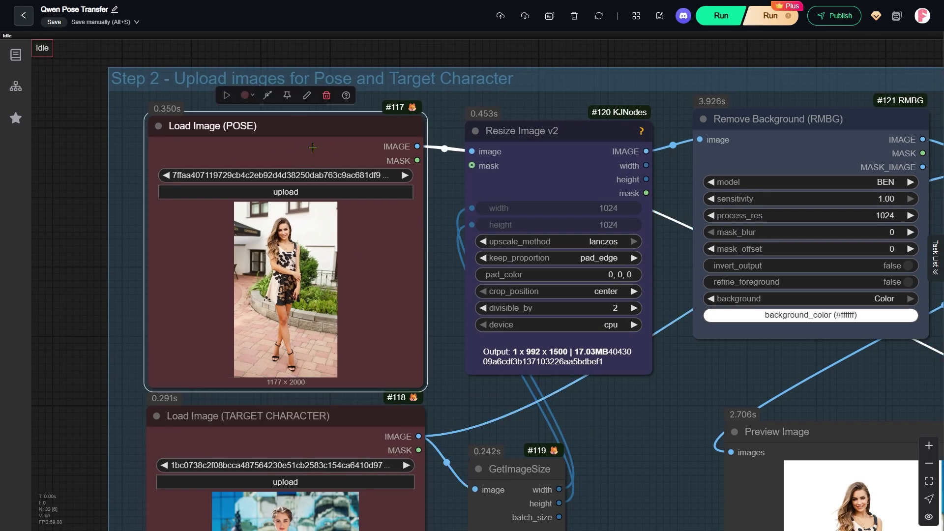
scroll(165, 145, "down", 4)
scroll(736, 321, "up", 1)
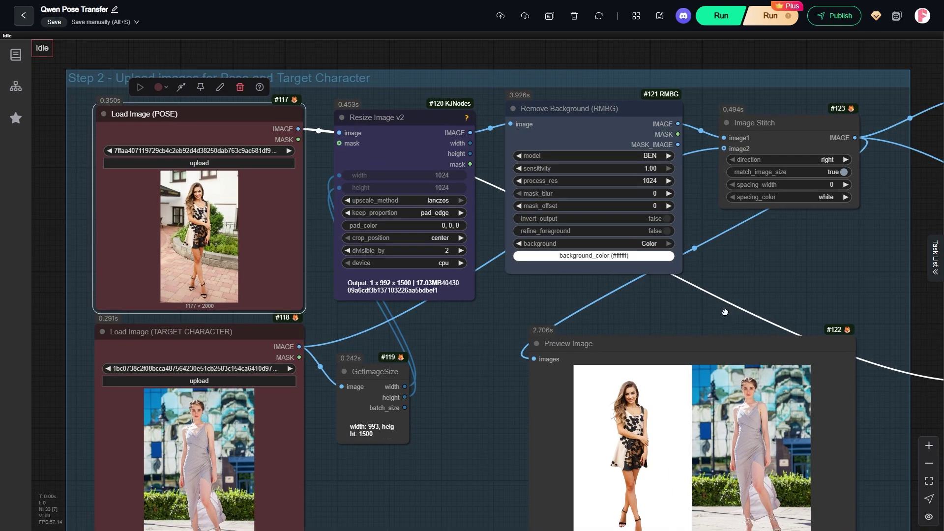
- Inspect the stitched pose and target character image in the Step 2 Preview Image node
left_click_drag(814, 355, 675, 244)
scroll(675, 244, "up", 4)
scroll(756, 356, "down", 1)
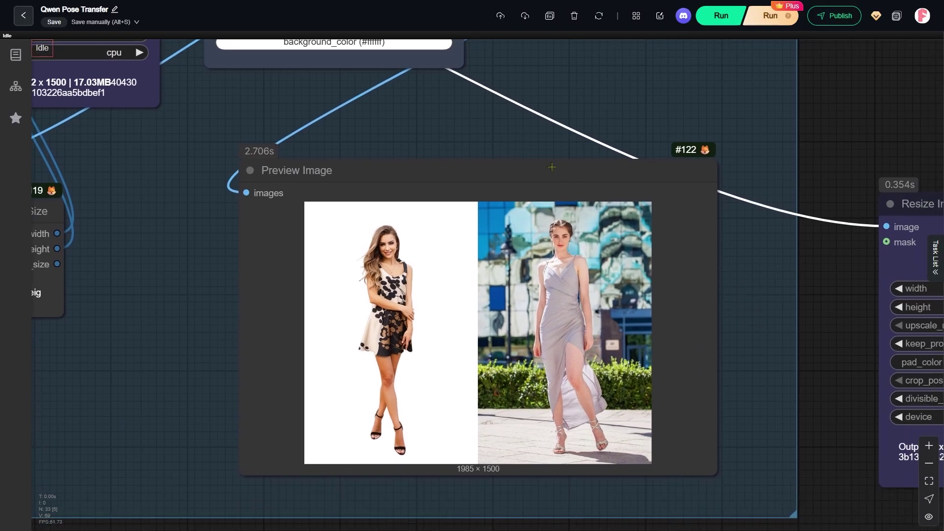
left_click(552, 167)
- Inspect the LoraLoaderModelOnly node that loads the pose_transfer_v2_qwen_edit LoRA above the Step 3 prompt
scroll(552, 167, "down", 2)
left_click_drag(857, 91, 348, 444)
left_click_drag(456, 97, 311, 362)
scroll(536, 105, "up", 4)
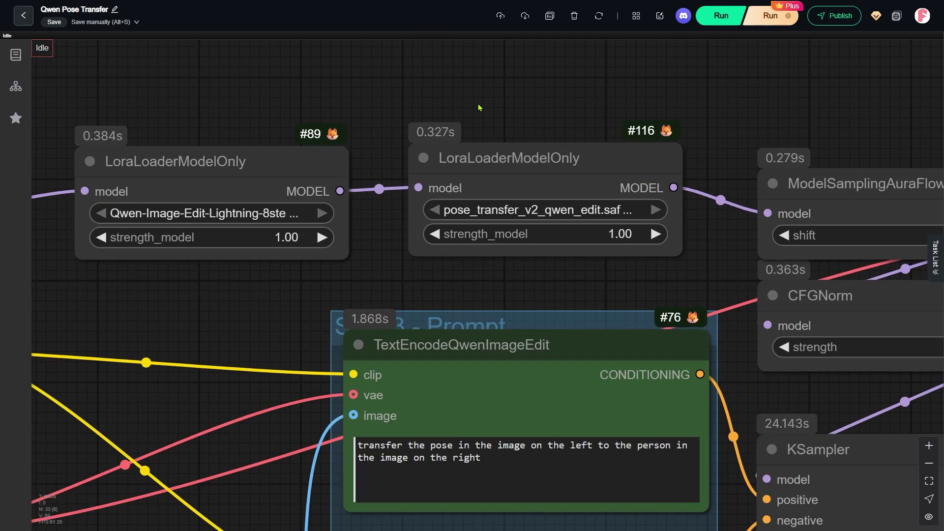
scroll(662, 169, "up", 3)
left_click(608, 190)
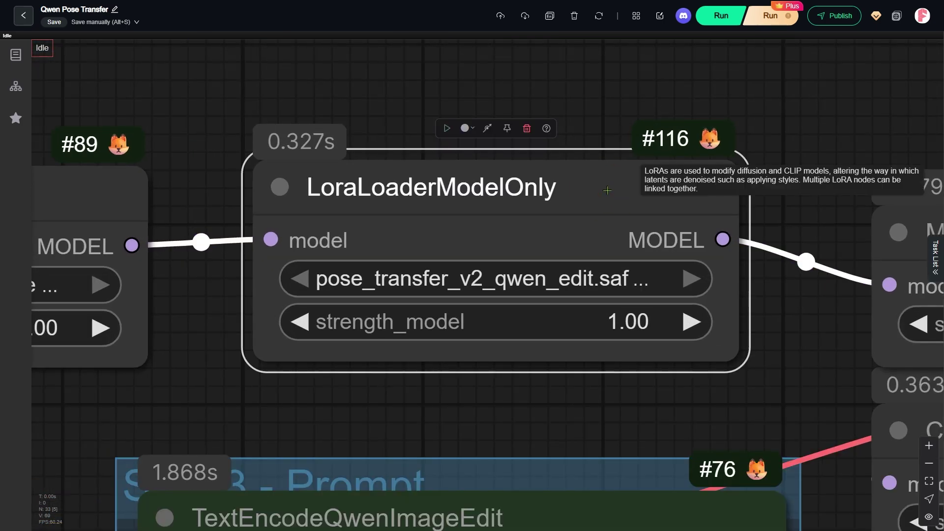
scroll(608, 190, "down", 5)
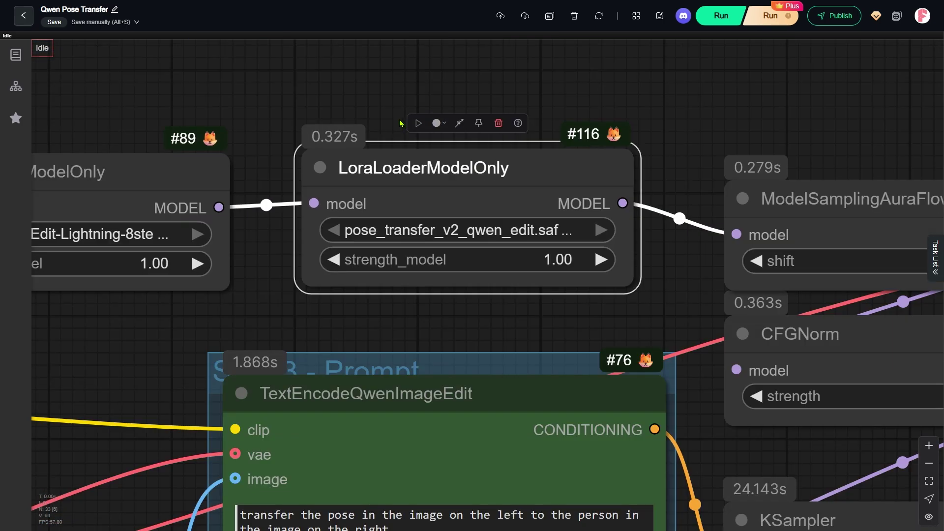
- Review the KSampler settings and the side-by-side generated image in the Save Image node
left_click_drag(768, 395, 323, 122)
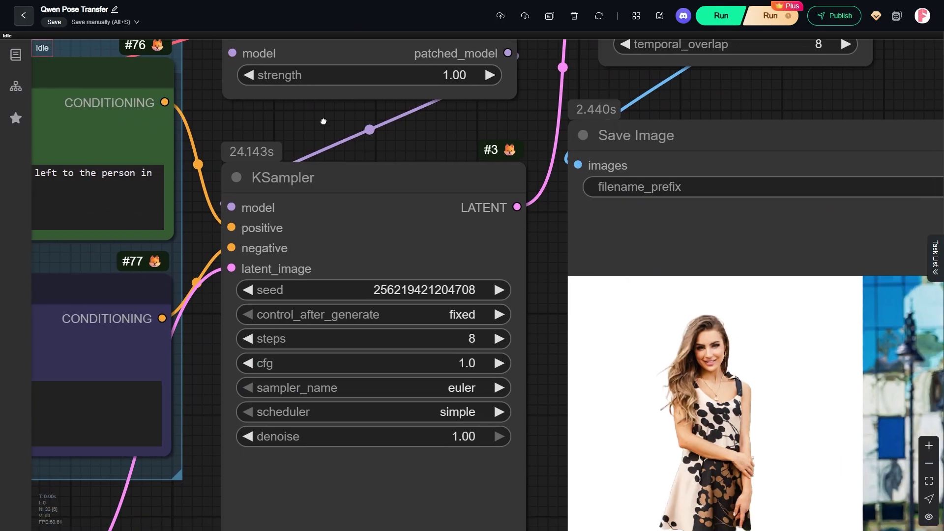
scroll(307, 93, "down", 5)
scroll(897, 437, "up", 3)
left_click_drag(896, 436, 880, 417)
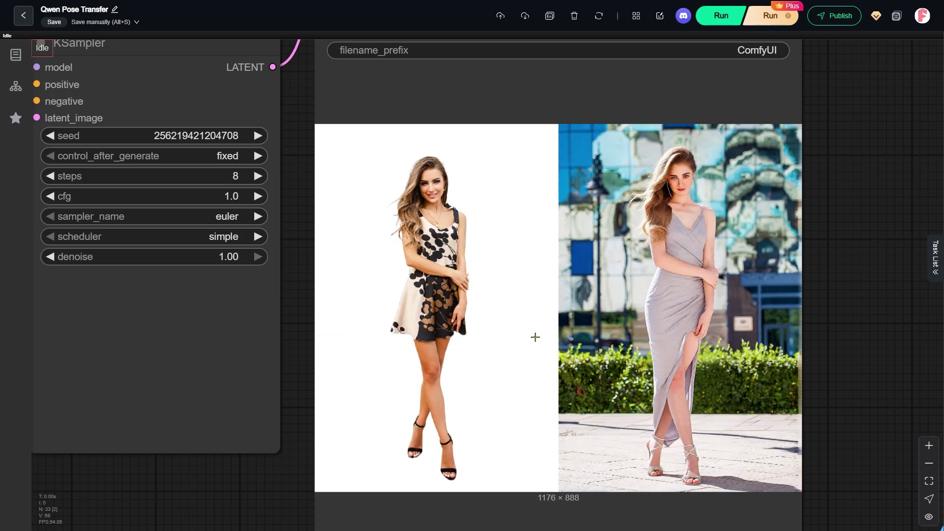
- Examine the final cropped image of the target character in the last Save Image node
scroll(378, 332, "down", 11)
left_click_drag(705, 323, 384, 329)
scroll(509, 314, "up", 10)
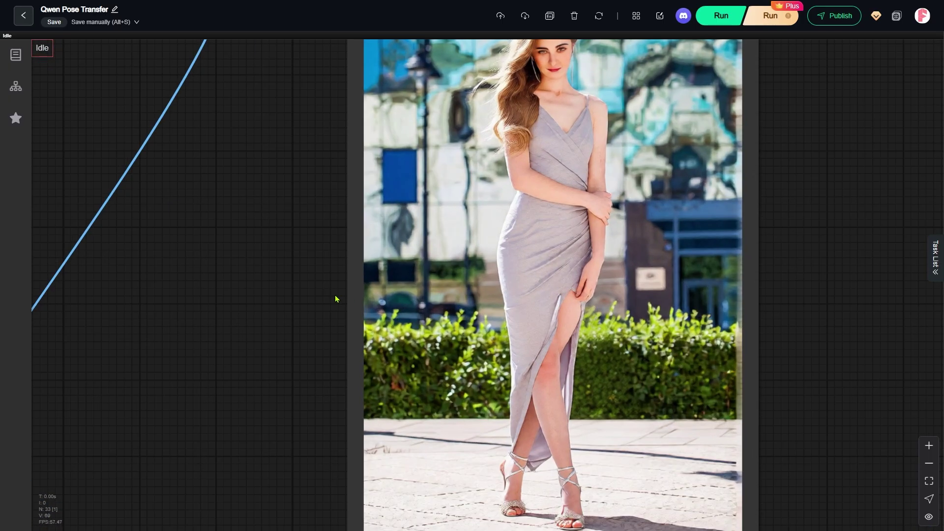
scroll(331, 297, "down", 2)
left_click_drag(316, 275, 321, 298)
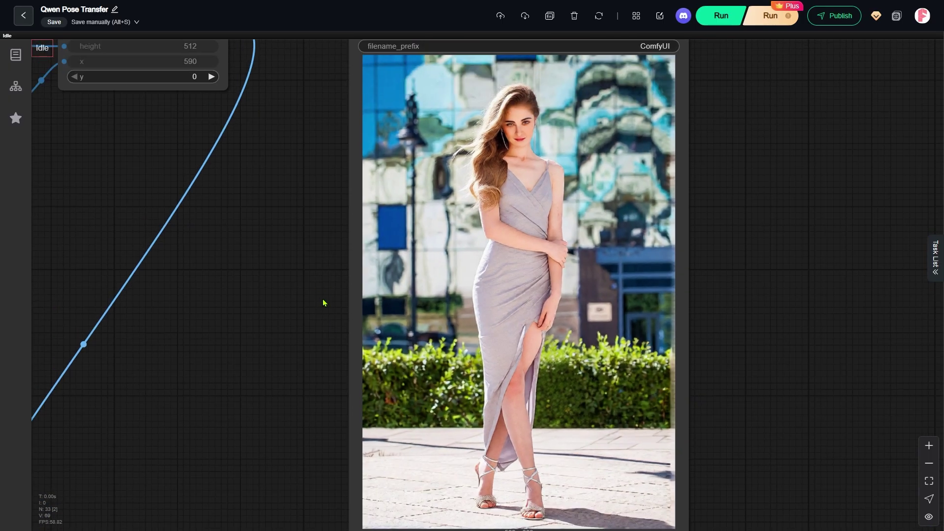
left_click_drag(765, 465, 763, 318)
scroll(548, 402, "up", 3)
scroll(549, 402, "up", 1)
left_click(496, 387)
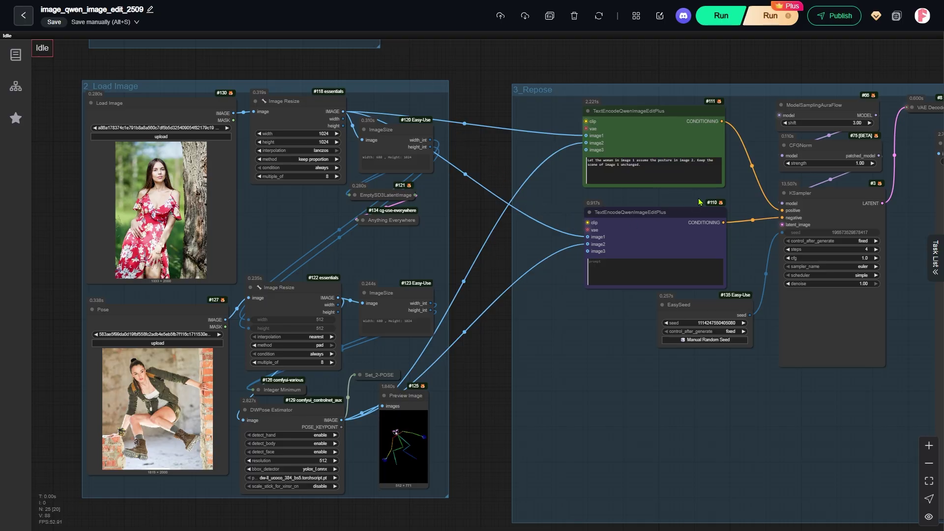
- Inspect the image inputs and prompt of the green TextEncodeQwenImageEditPlus node in the 3_Repose group
scroll(761, 154, "up", 7)
left_click_drag(761, 152, 726, 210)
scroll(381, 211, "up", 2)
left_click(382, 199)
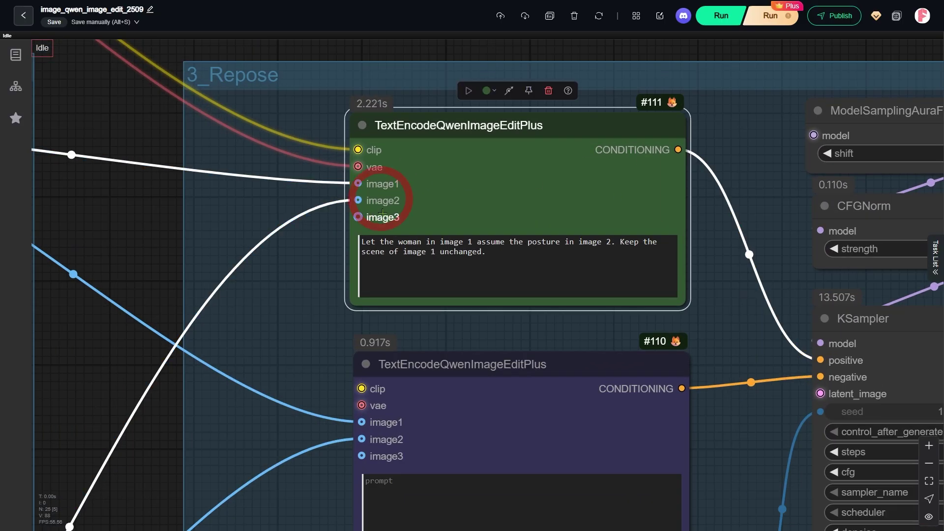
left_click(381, 217)
- Inspect the DWPose Estimator settings and its pose skeleton preview in the 2_Load Image group
scroll(598, 163, "down", 10)
left_click_drag(451, 343, 713, 299)
scroll(559, 282, "up", 5)
scroll(675, 315, "up", 2)
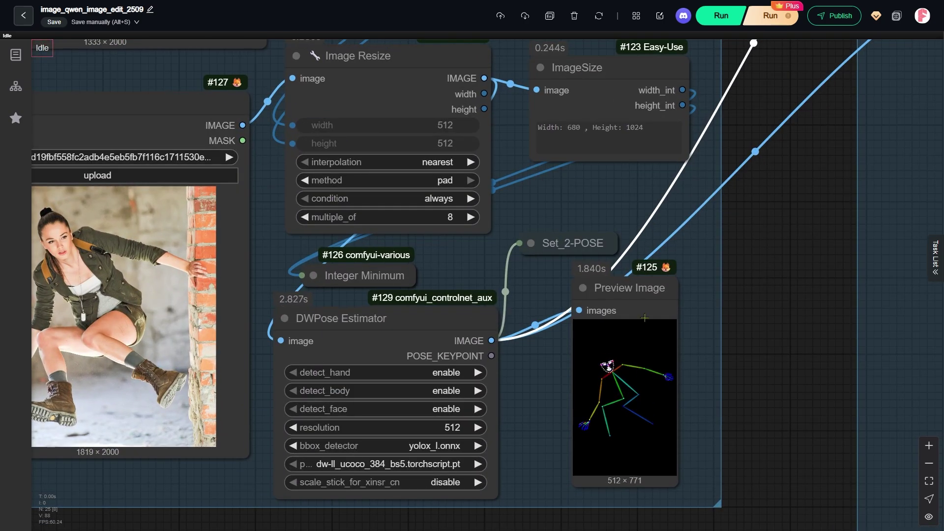
left_click(645, 318)
scroll(536, 303, "down", 4)
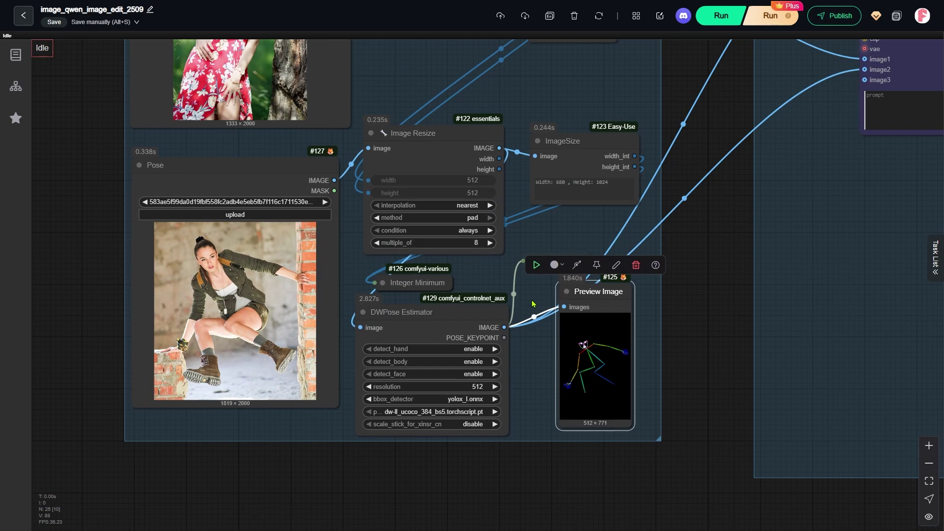
- Examine the reposed woman in the Save Image node of the 3_Repose group
left_click_drag(576, 401, 118, 411)
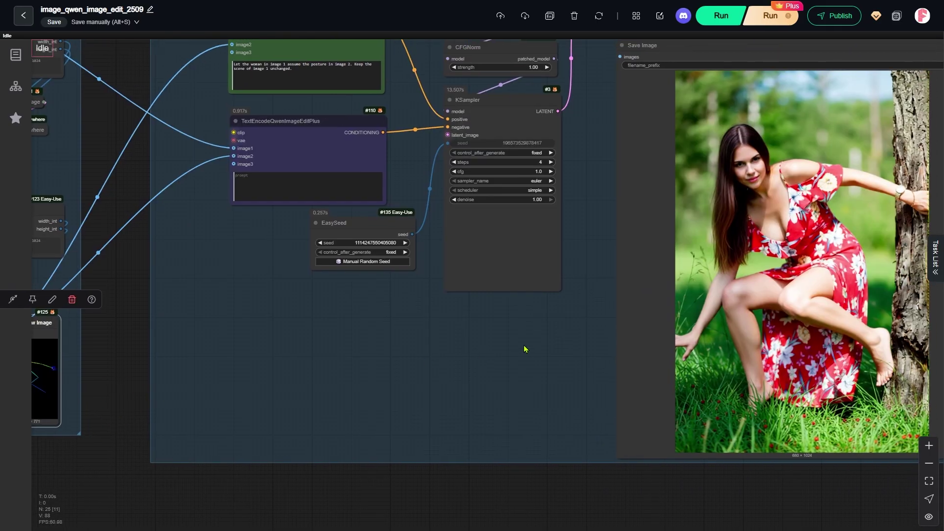
left_click_drag(535, 343, 303, 381)
scroll(315, 370, "up", 2)
scroll(330, 352, "up", 1)
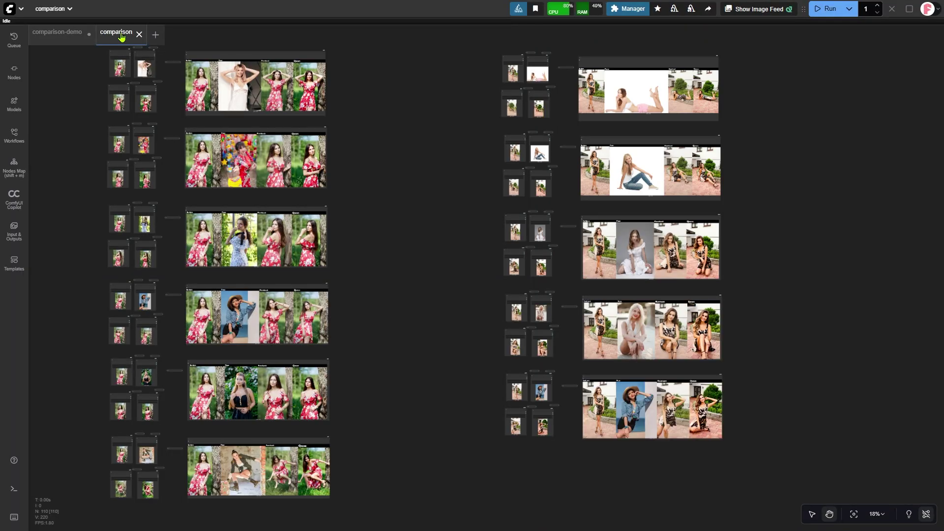
- Open the comparison-demo workflow and compare the Kontext and Qwen results for the over-the-shoulder pose in the blue dress
left_click(59, 36)
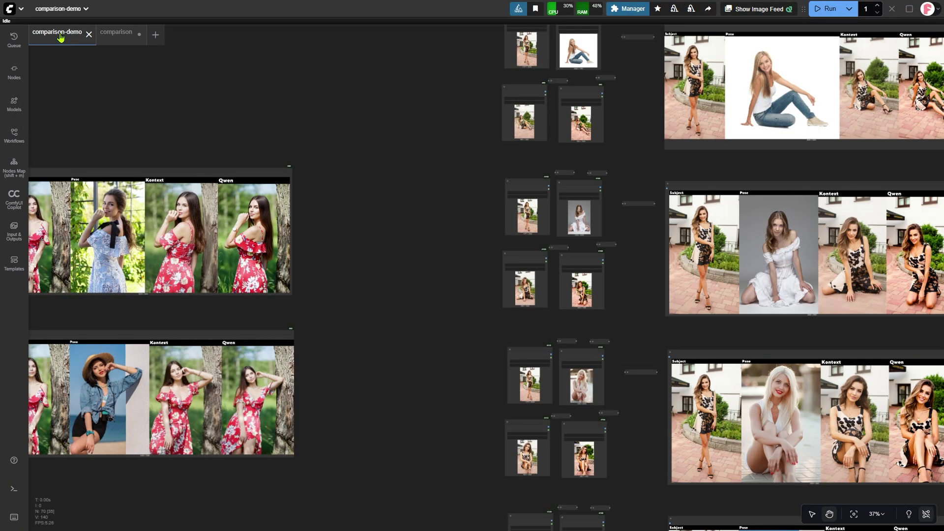
left_click_drag(76, 126, 413, 109)
scroll(442, 133, "up", 7)
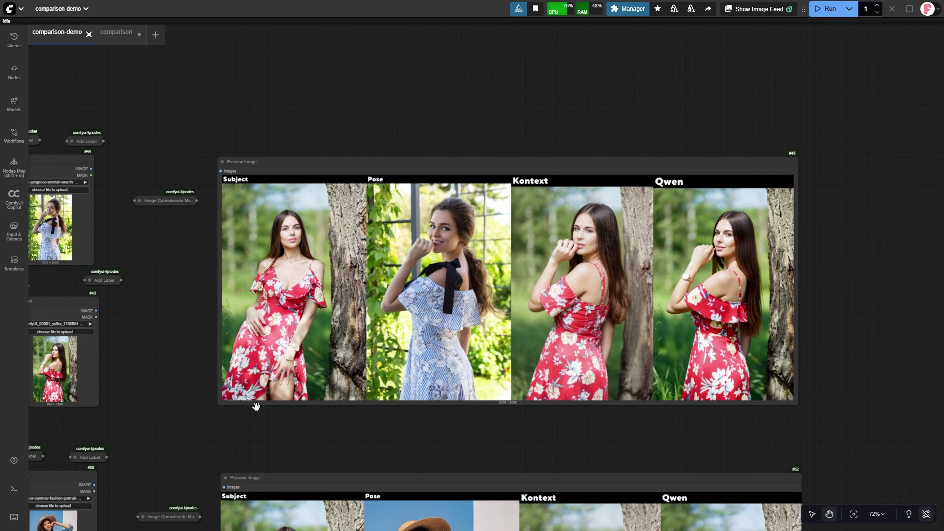
scroll(256, 406, "up", 5)
scroll(365, 350, "up", 1)
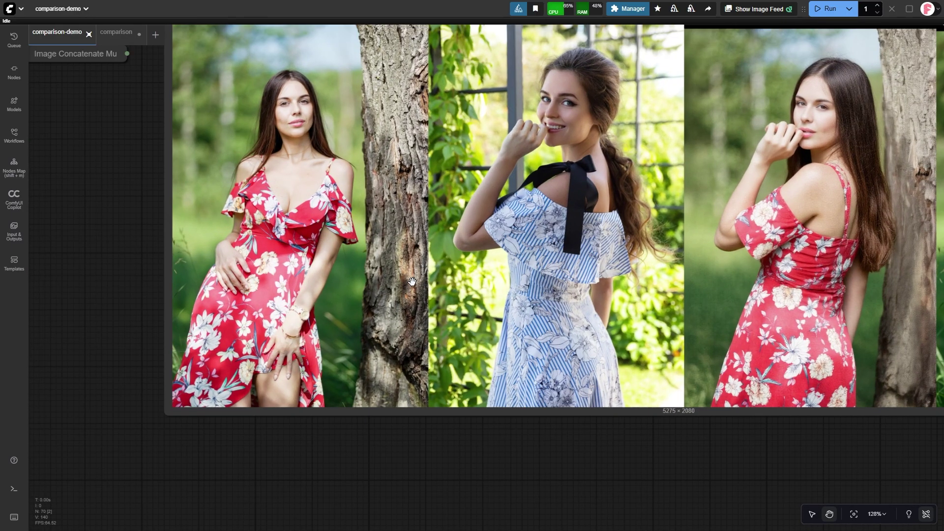
left_click_drag(416, 274, 317, 360)
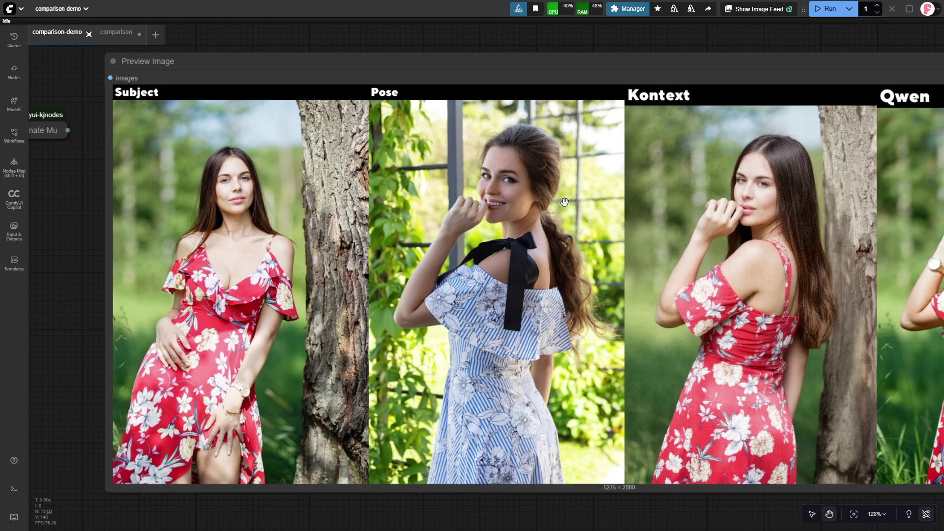
left_click_drag(742, 234, 474, 212)
scroll(462, 243, "up", 2)
left_click_drag(412, 252, 431, 261)
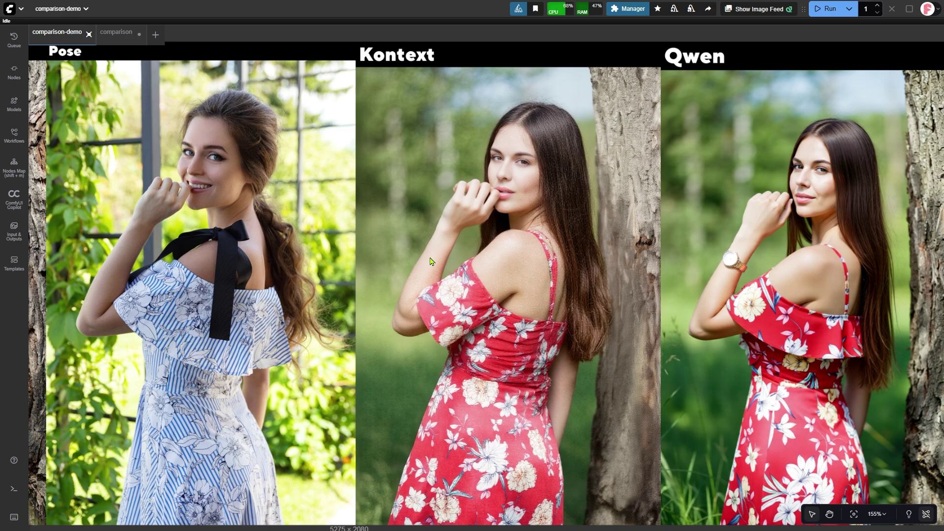
- Compare the Kontext and Qwen results for the leaning pose with the straw hat and denim shirt
scroll(436, 253, "down", 7)
left_click_drag(327, 384, 310, 178)
scroll(393, 469, "up", 5)
left_click_drag(382, 448, 345, 372)
scroll(367, 337, "up", 2)
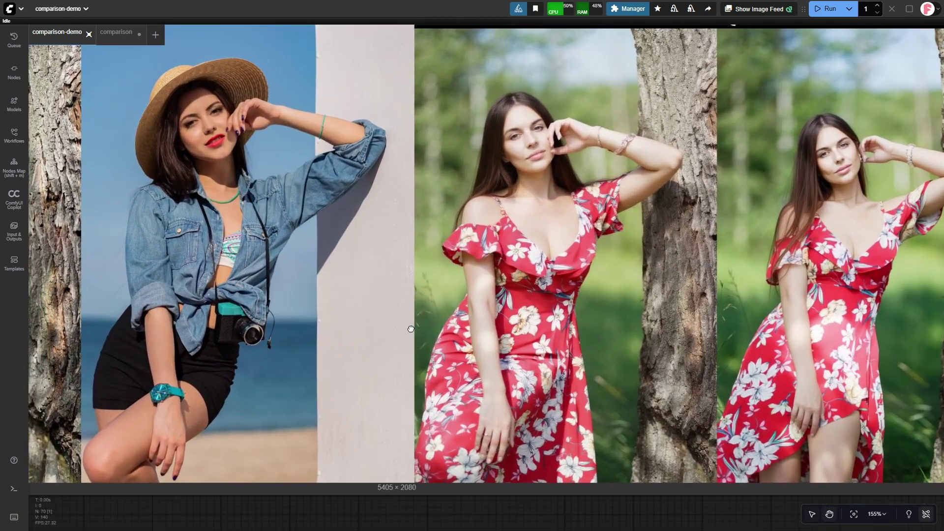
left_click_drag(411, 328, 357, 375)
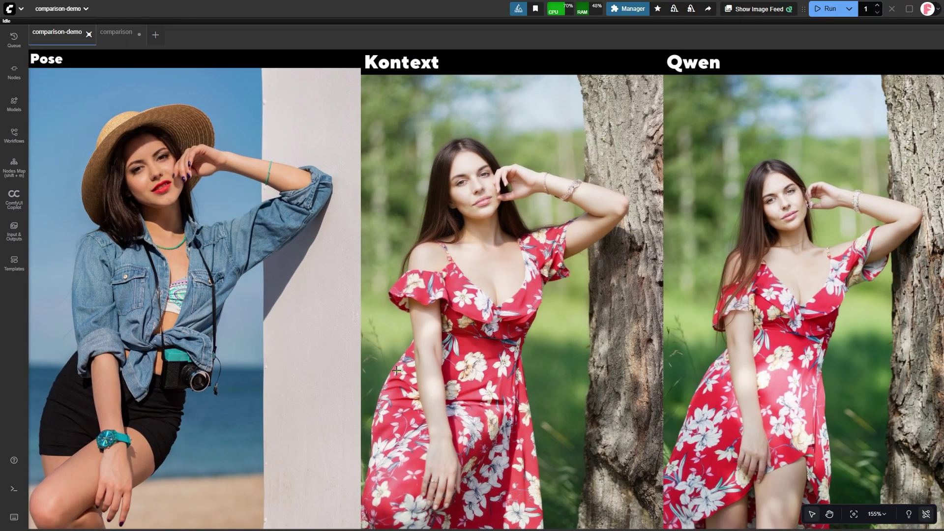
- Compare the Kontext and Qwen results for the seated pose in the white tank top and jeans
scroll(308, 358, "down", 14)
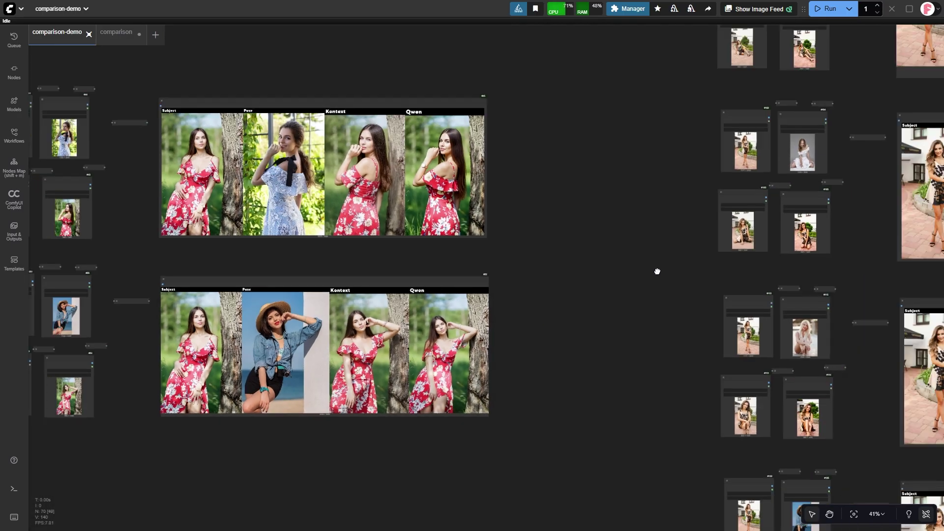
left_click_drag(657, 271, 446, 420)
scroll(627, 220, "up", 2)
left_click_drag(618, 218, 478, 264)
scroll(479, 264, "up", 8)
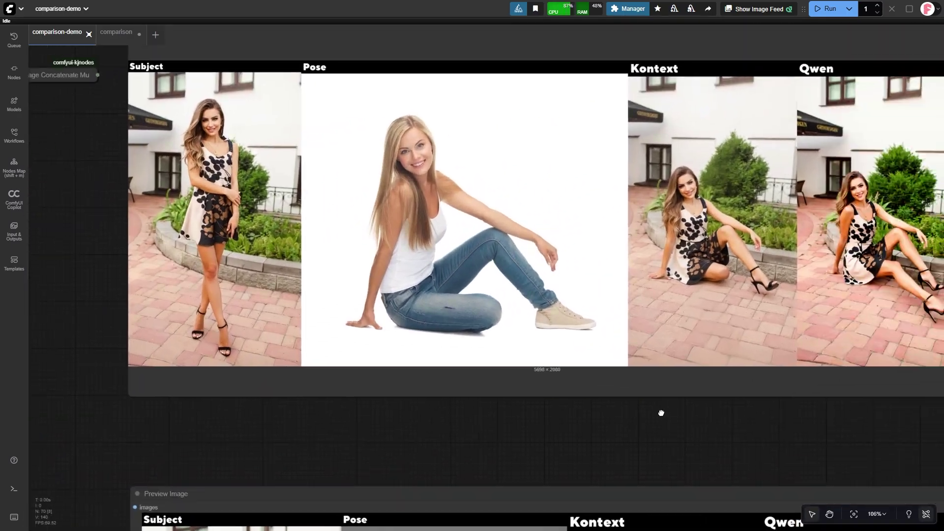
scroll(656, 414, "down", 5)
scroll(580, 322, "up", 2)
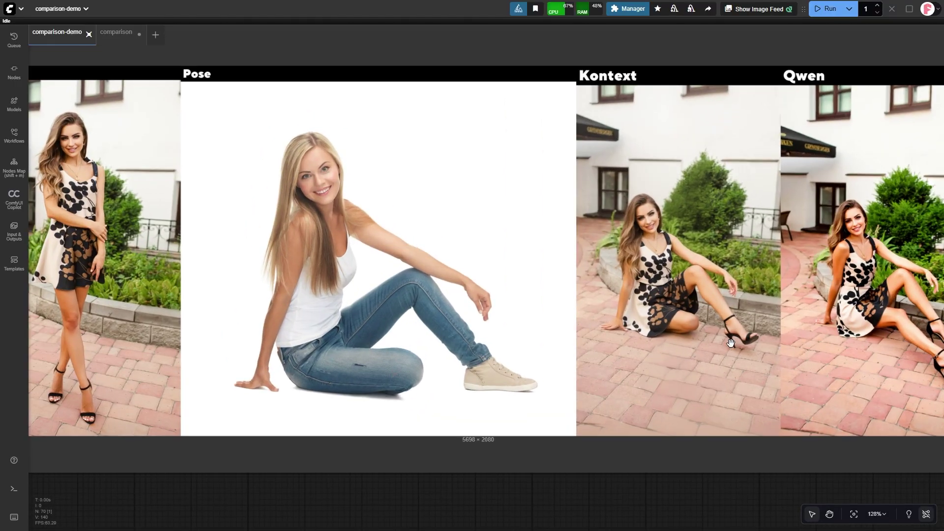
left_click_drag(724, 333, 569, 344)
scroll(334, 339, "up", 2)
left_click_drag(347, 343, 429, 379)
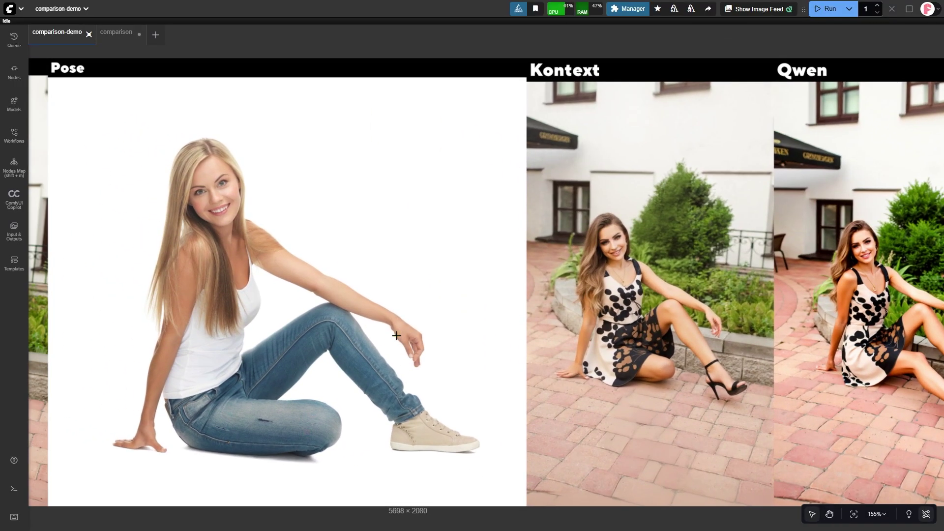
scroll(471, 337, "down", 2)
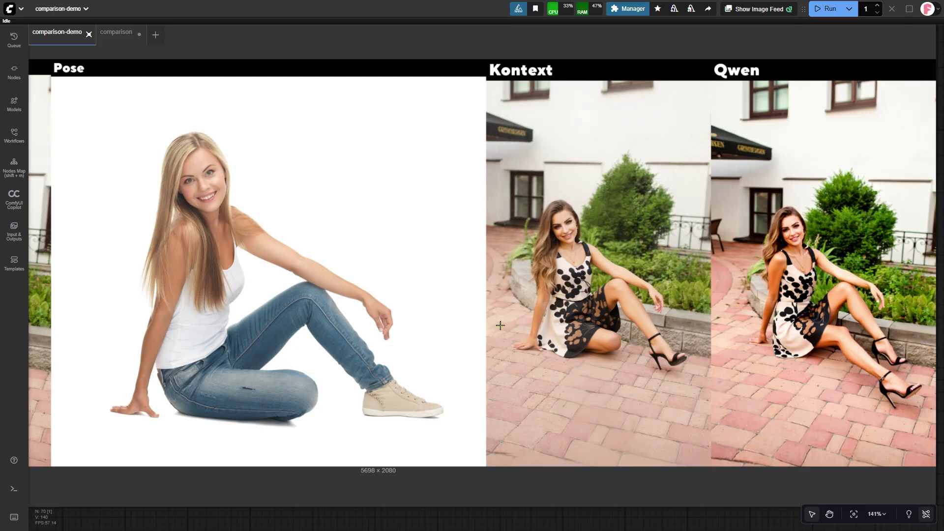
- Compare the Kontext and Qwen results for the kneeling pose in the white dress
scroll(501, 325, "down", 3)
left_click_drag(506, 476, 528, 159)
left_click_drag(530, 383, 489, 213)
scroll(517, 206, "up", 4)
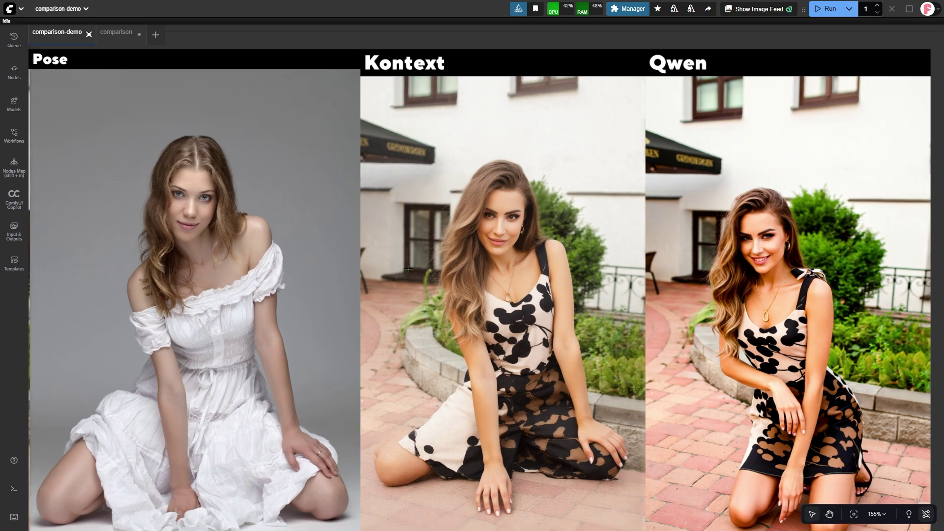
scroll(411, 282, "down", 8)
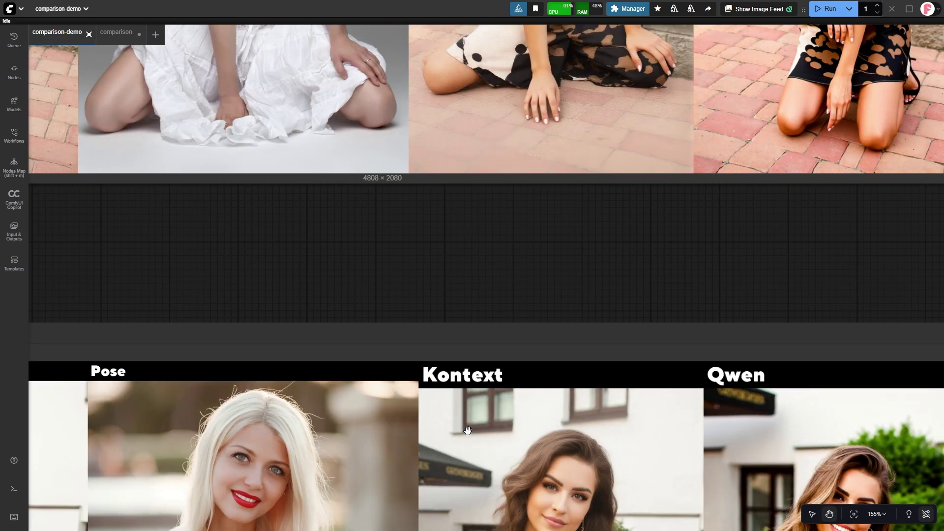
- Compare the Kontext and Qwen results for the seated pose with crossed arms, modelled by the blonde woman in the white sleeveless top
scroll(467, 432, "down", 7)
scroll(402, 341, "down", 1)
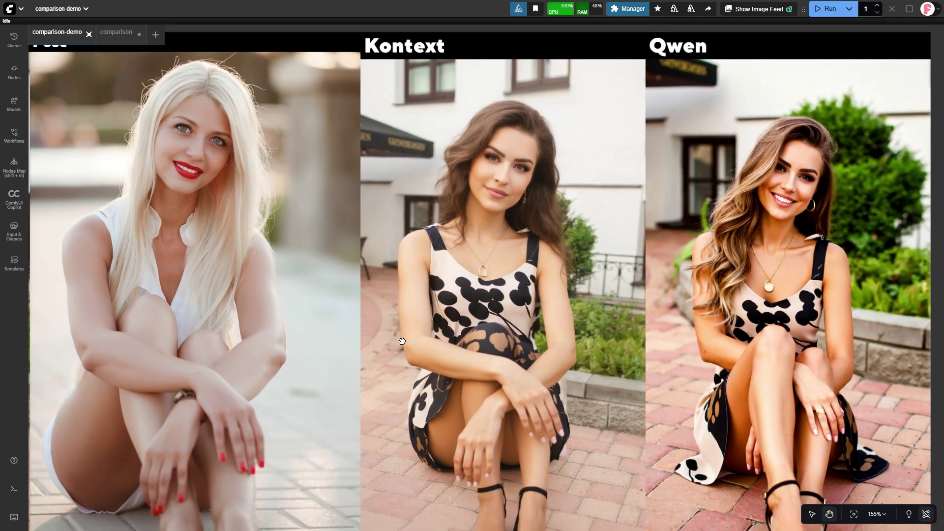
left_click_drag(402, 341, 402, 343)
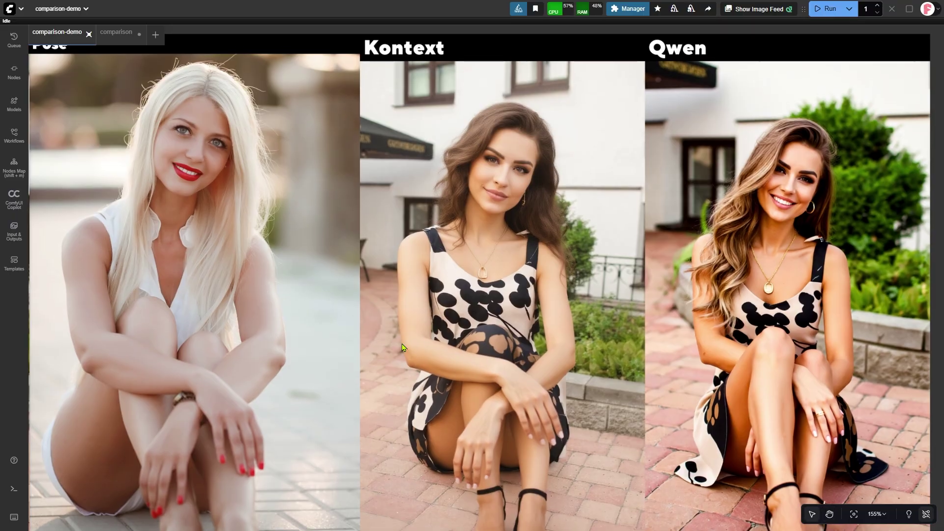
scroll(432, 432, "down", 5)
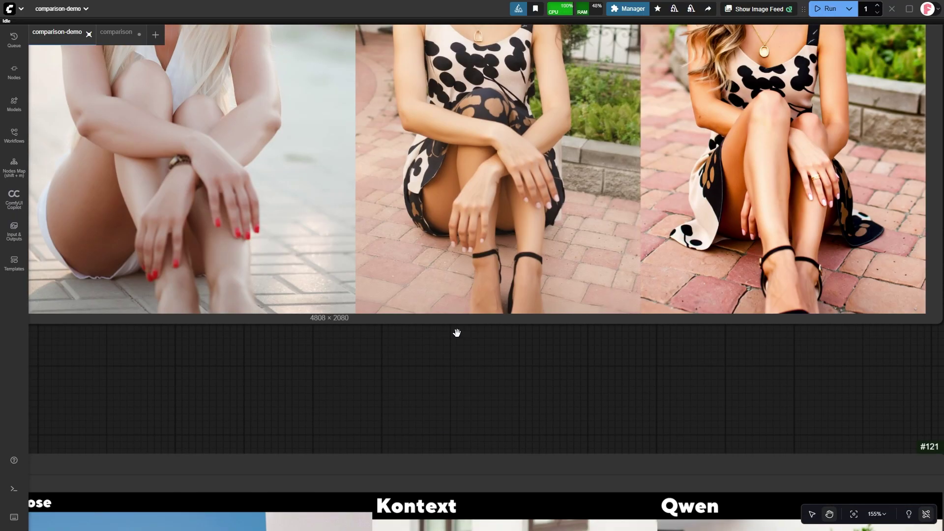
- Compare the Kontext and Qwen results for the straw-hat leaning pose applied to the woman in the black-and-cream patterned dress
scroll(444, 438, "down", 10)
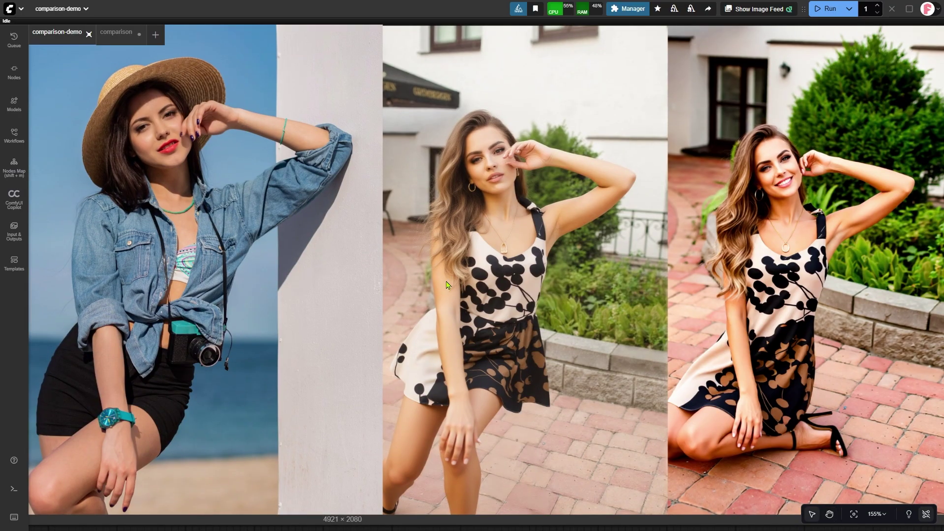
scroll(470, 290, "down", 5)
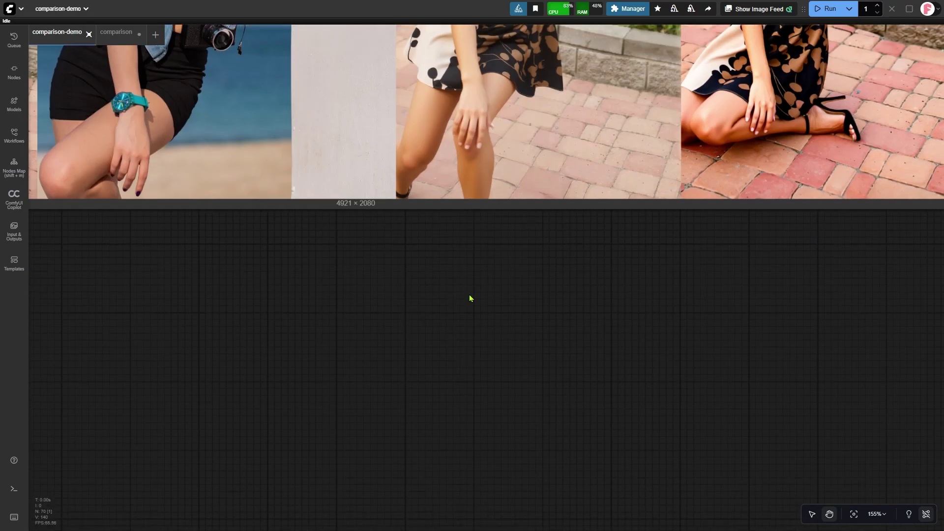
scroll(497, 389, "down", 8)
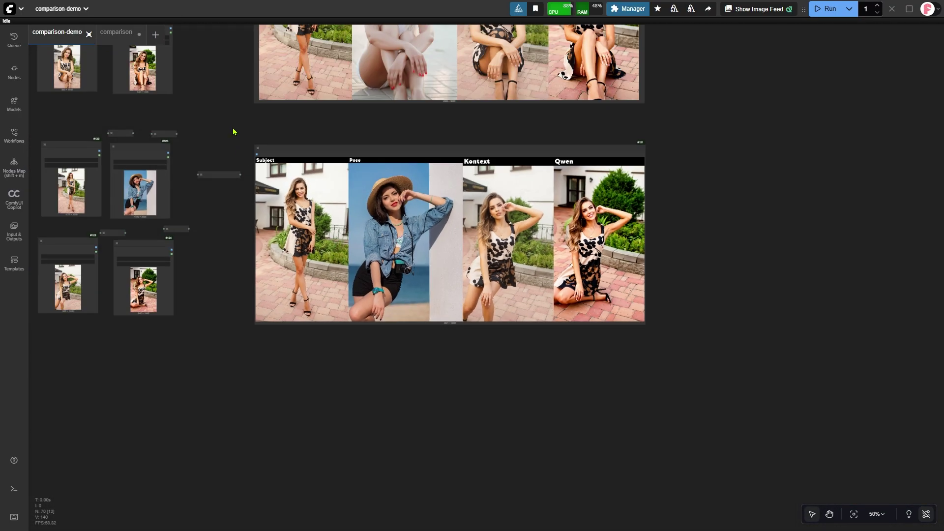
left_click_drag(231, 126, 252, 230)
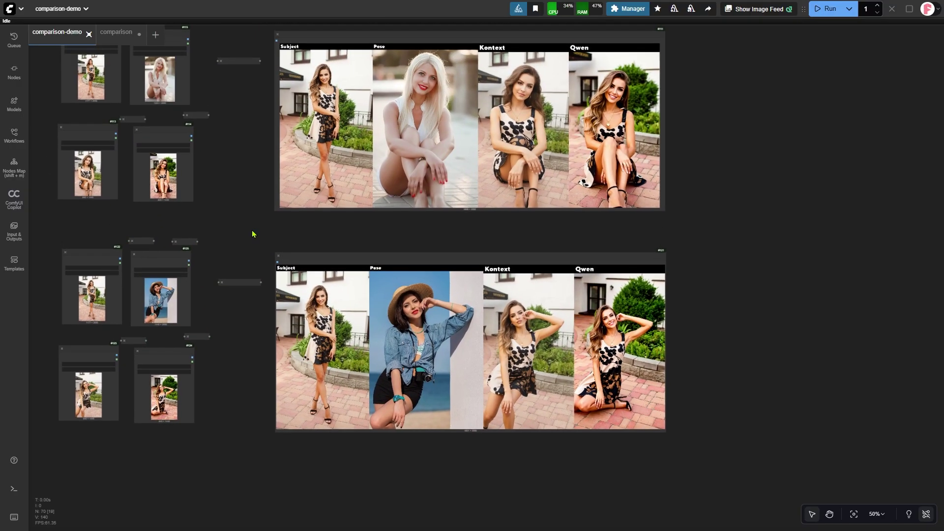
- Examine the subject and pose reference images in the comparison of the woman lying on her stomach in pink shorts
left_click_drag(794, 172, 129, 381)
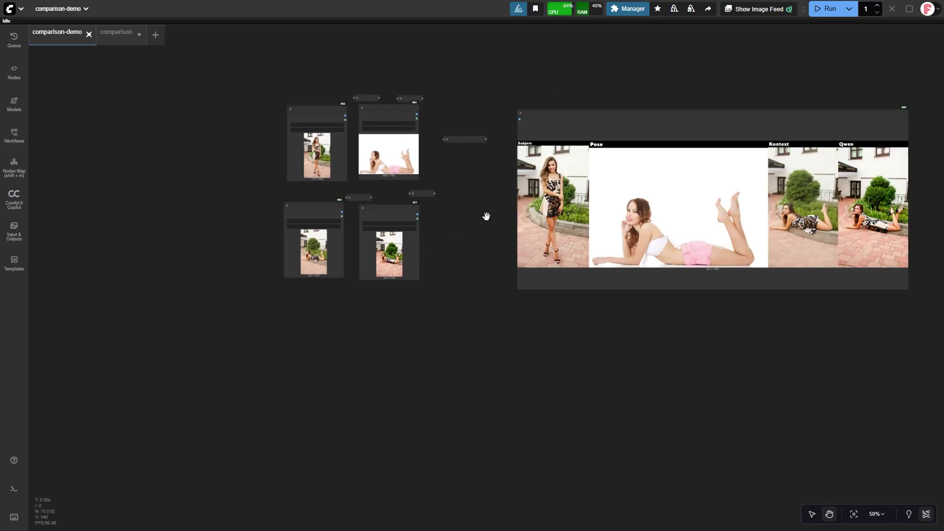
left_click_drag(486, 216, 221, 318)
scroll(226, 311, "up", 9)
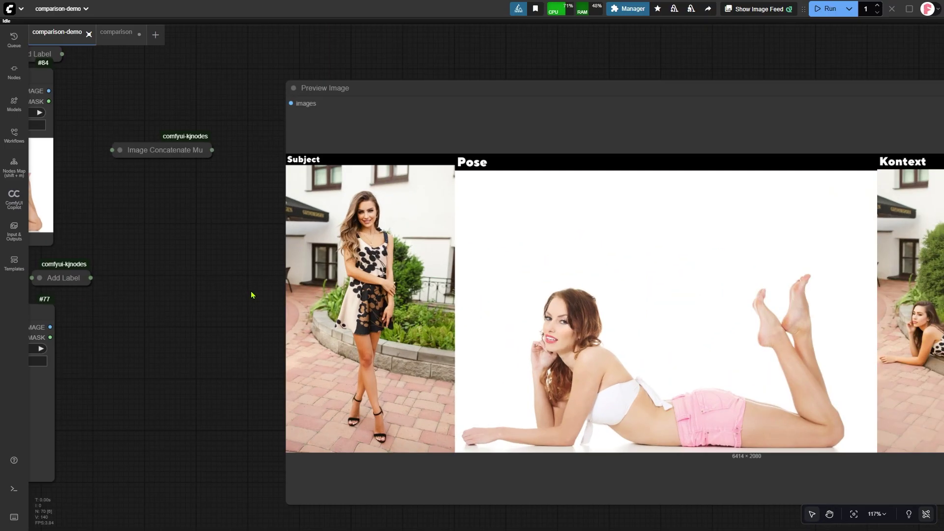
scroll(250, 292, "up", 1)
left_click_drag(237, 300, 117, 310)
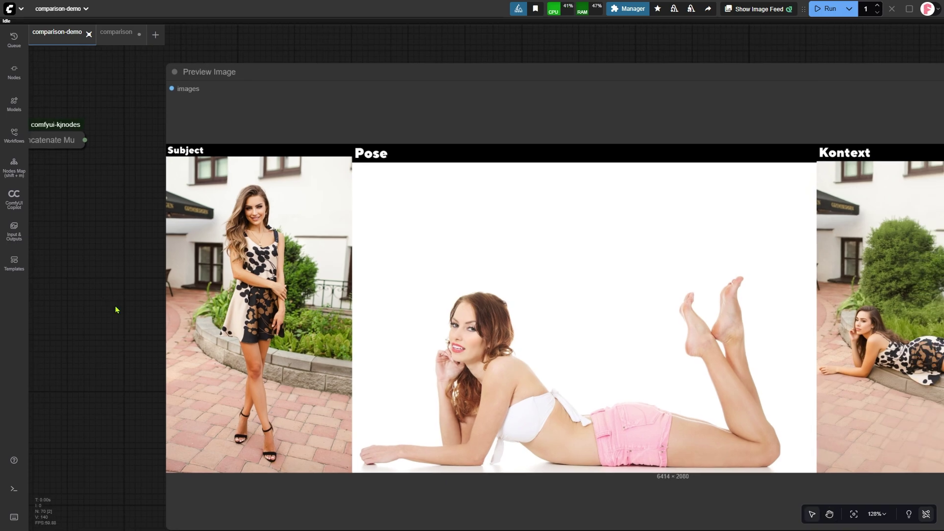
- Compare the Kontext and Qwen results for the lying pose up close, including the feet, dress and brick paving
scroll(120, 301, "down", 1)
left_click_drag(742, 416, 223, 396)
scroll(226, 396, "up", 7)
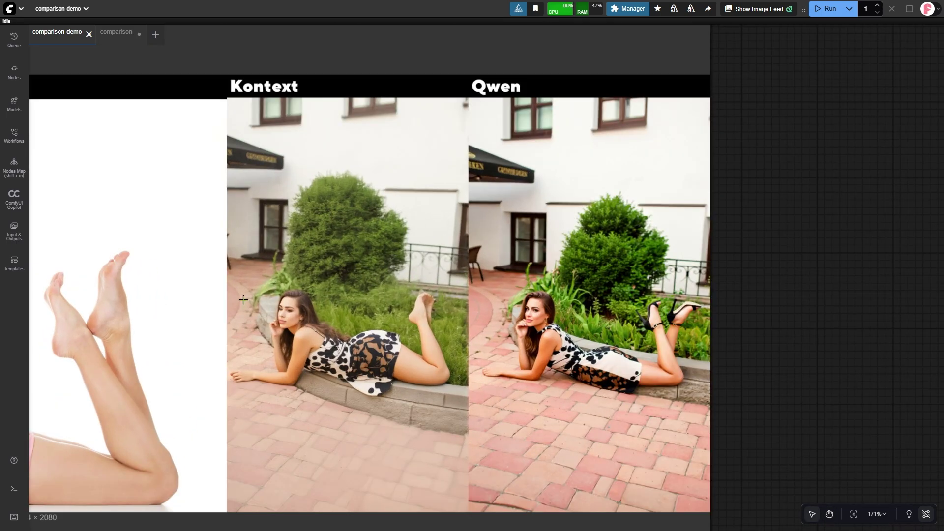
scroll(247, 392, "up", 3)
left_click_drag(310, 428, 126, 378)
scroll(187, 380, "up", 1)
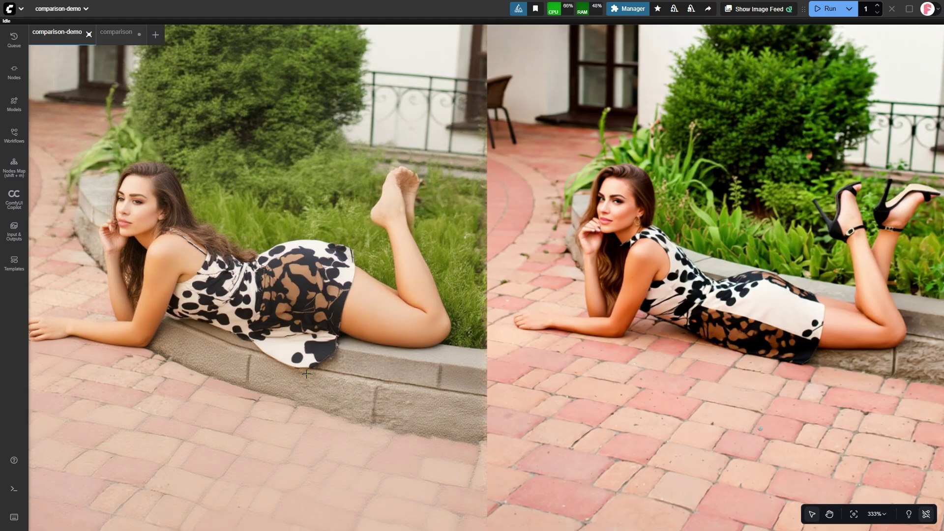
scroll(607, 285, "down", 18)
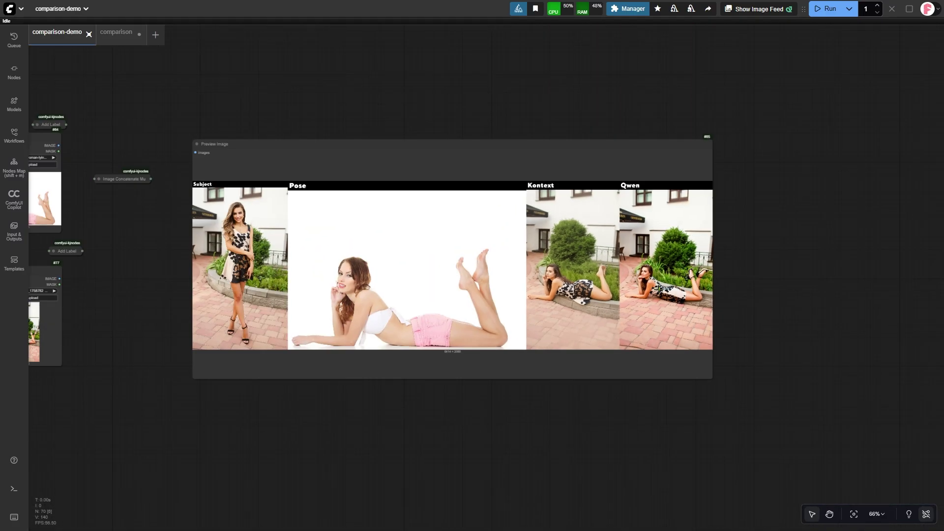
key("space")
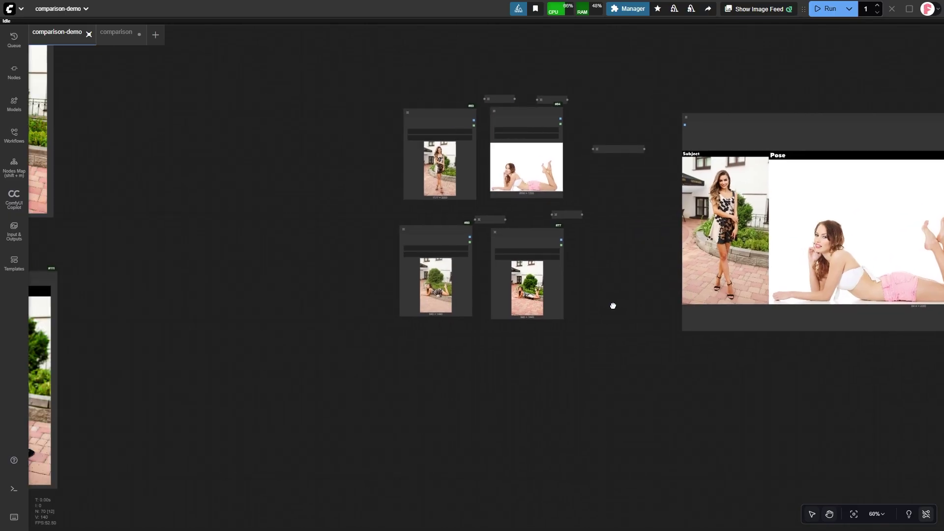
left_click_drag(156, 382, 697, 336)
scroll(480, 325, "up", 5)
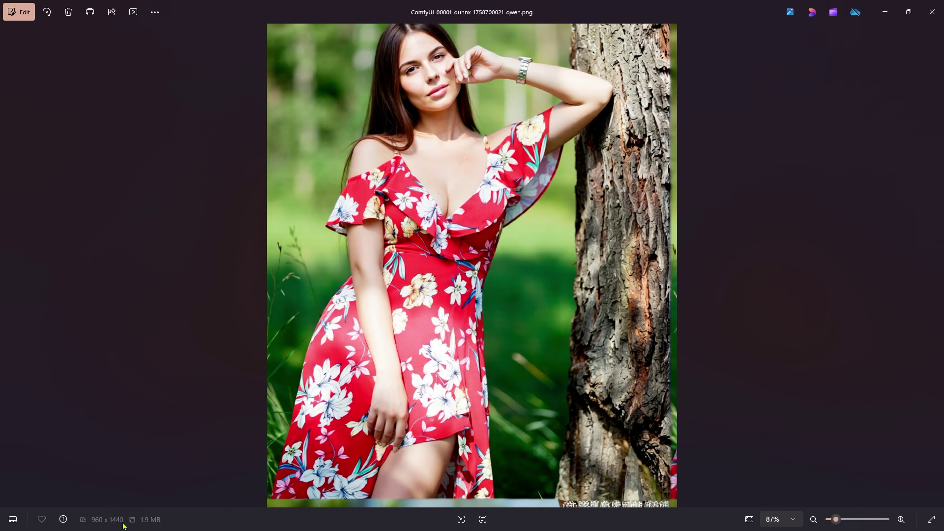
- Inspect the lower part and bottom edge of the Qwen result with the red floral dress in the image viewer
scroll(325, 285, "up", 6)
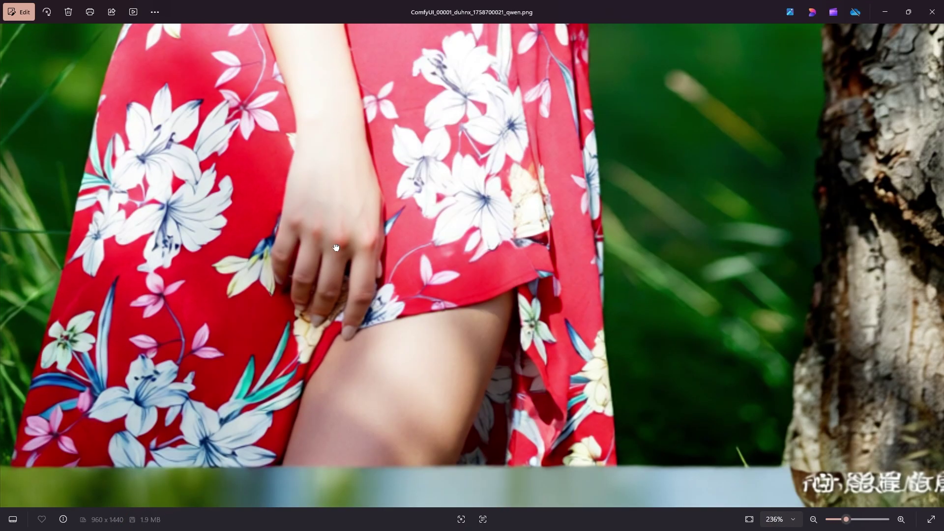
left_click_drag(760, 373, 592, 364)
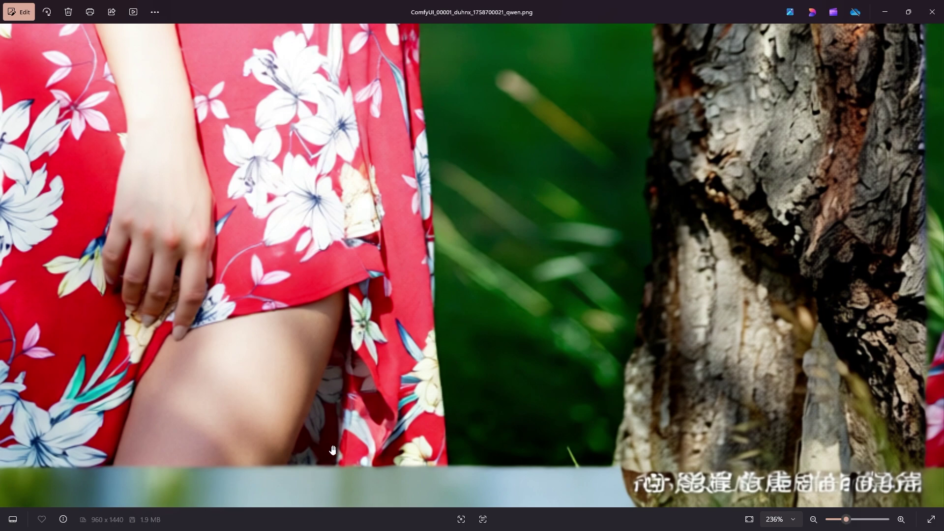
scroll(344, 446, "down", 6)
scroll(477, 439, "down", 1)
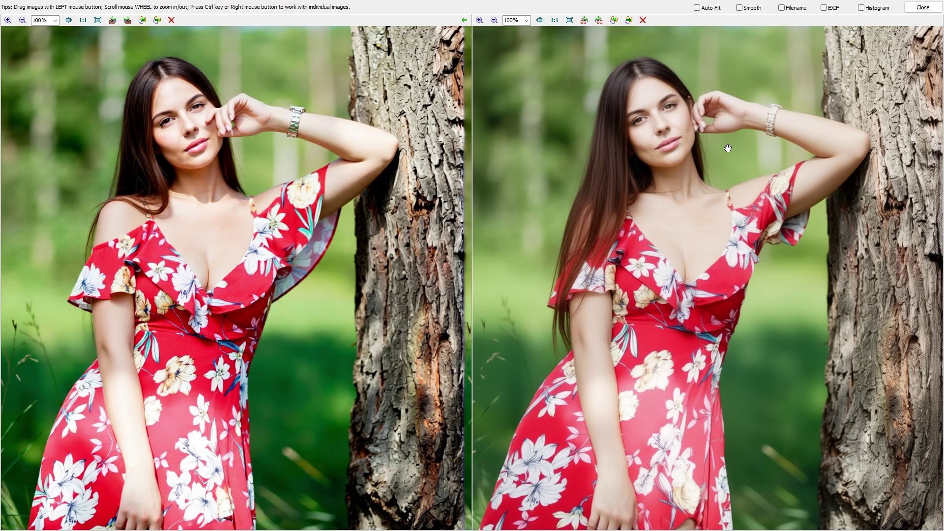
- Compare the woman and her red floral dress in the two leaning-pose images side by side
scroll(699, 114, "up", 5)
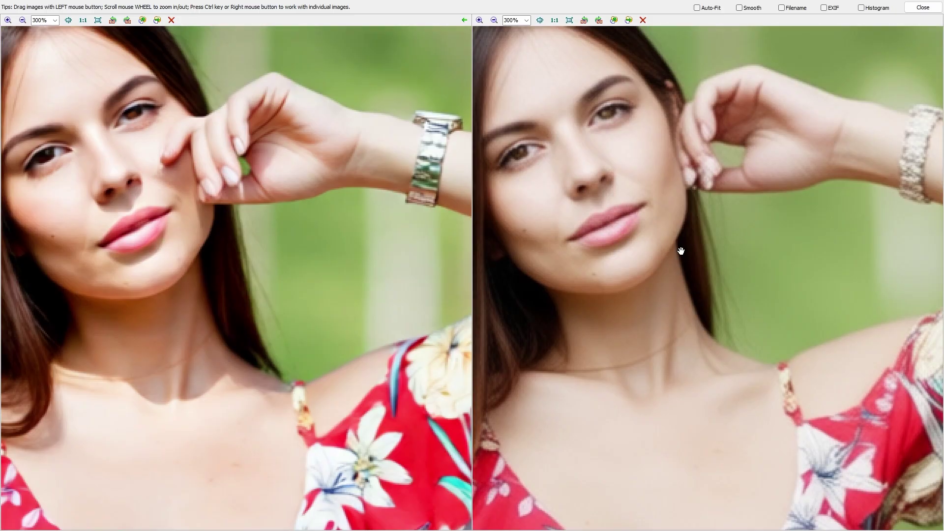
left_click_drag(685, 249, 753, 217)
scroll(754, 301, "down", 2)
left_click_drag(759, 433, 742, 311)
scroll(742, 312, "up", 2)
left_click_drag(753, 480, 801, 200)
left_click_drag(711, 448, 795, 229)
left_click_drag(738, 499, 647, 355)
- Compare the tree bark and background detail in the two leaning-pose images
scroll(647, 355, "down", 3)
left_click_drag(806, 266, 584, 249)
scroll(838, 378, "up", 2)
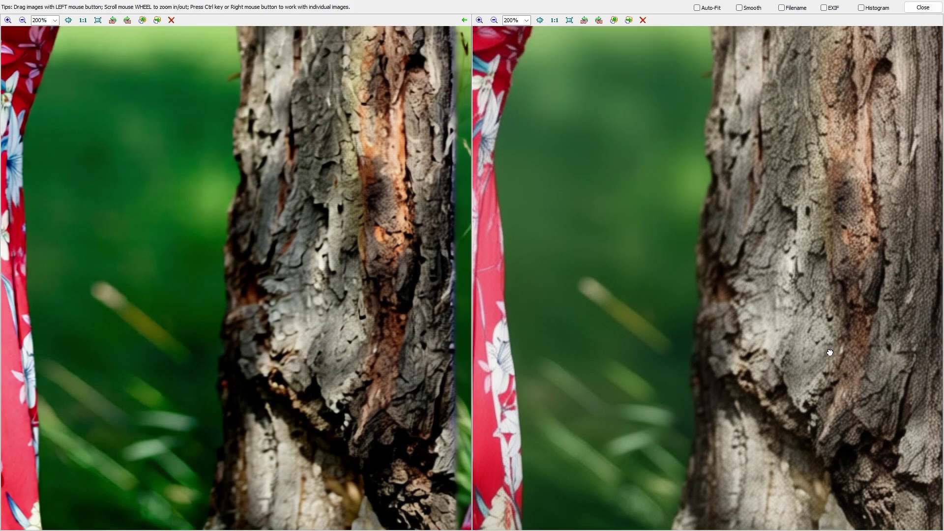
left_click_drag(830, 353, 811, 453)
scroll(856, 285, "up", 3)
left_click_drag(874, 257, 681, 442)
left_click_drag(833, 133, 774, 386)
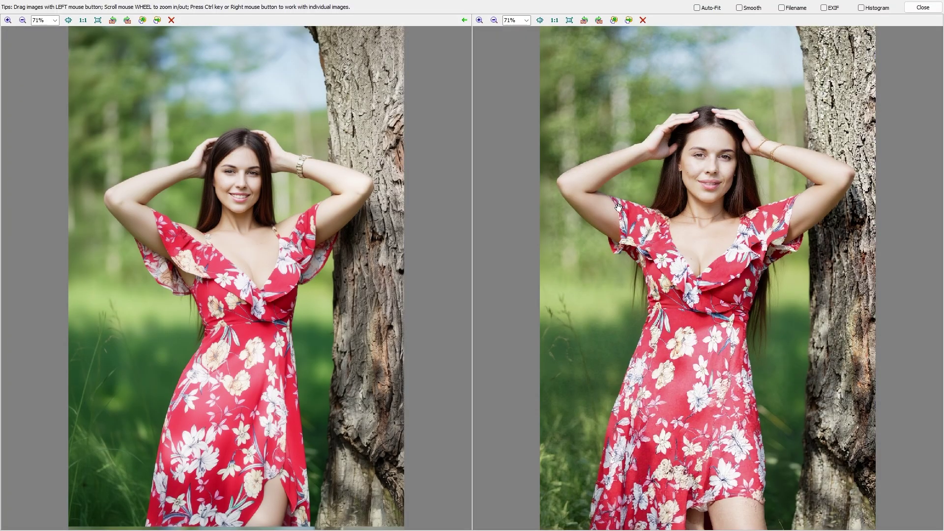
- Compare the faces, hands and dress in the two side-by-side results of the hands-on-head pose
scroll(618, 207, "up", 4)
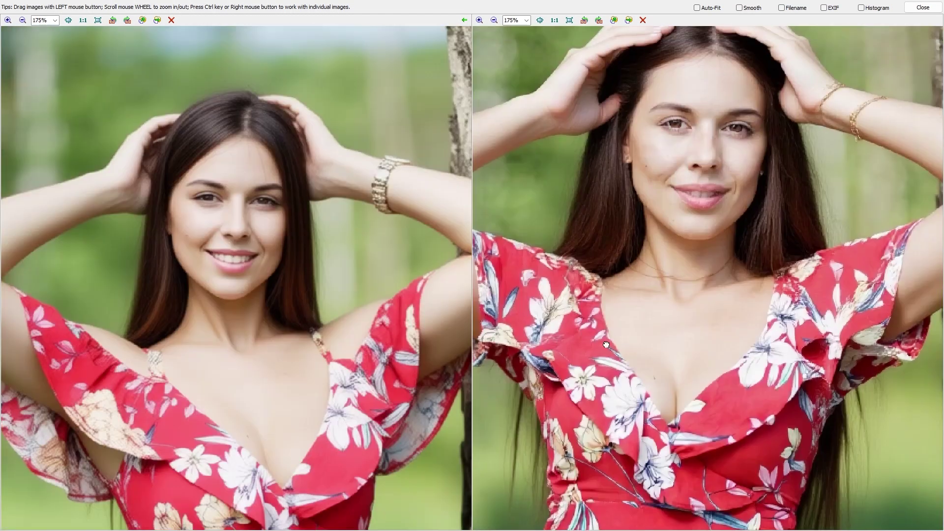
scroll(608, 367, "up", 3)
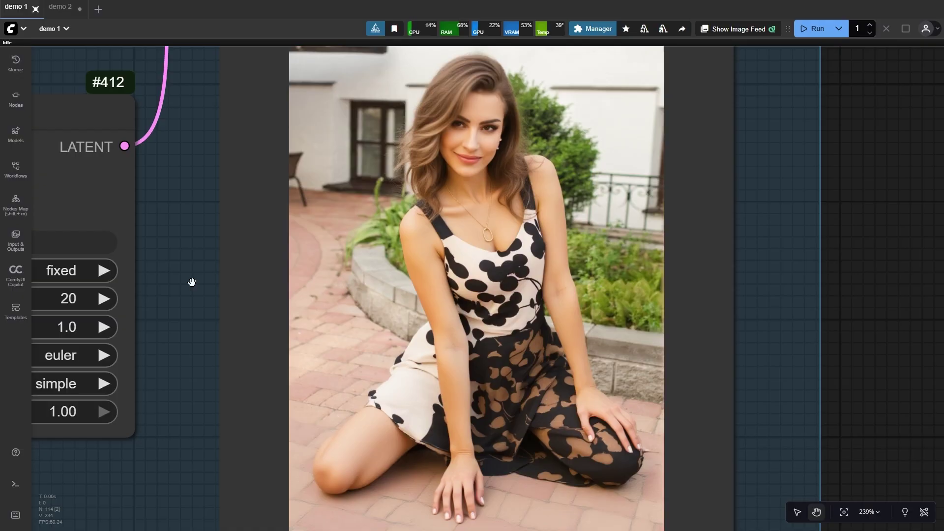
- Trace the demo 1 workflow from the kneeling Kontext output back to the Pose image and DWPose Estimator nodes
scroll(192, 282, "down", 8)
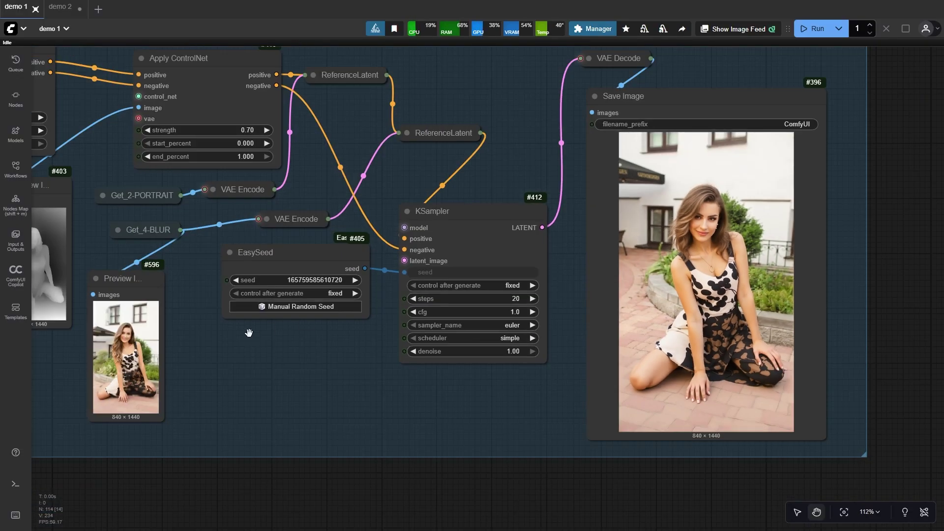
left_click_drag(238, 364, 665, 370)
mouse_move(164, 346)
left_mouse_down()
mouse_move(325, 365)
mouse_move(661, 368)
left_mouse_up()
left_click_drag(226, 351, 707, 382)
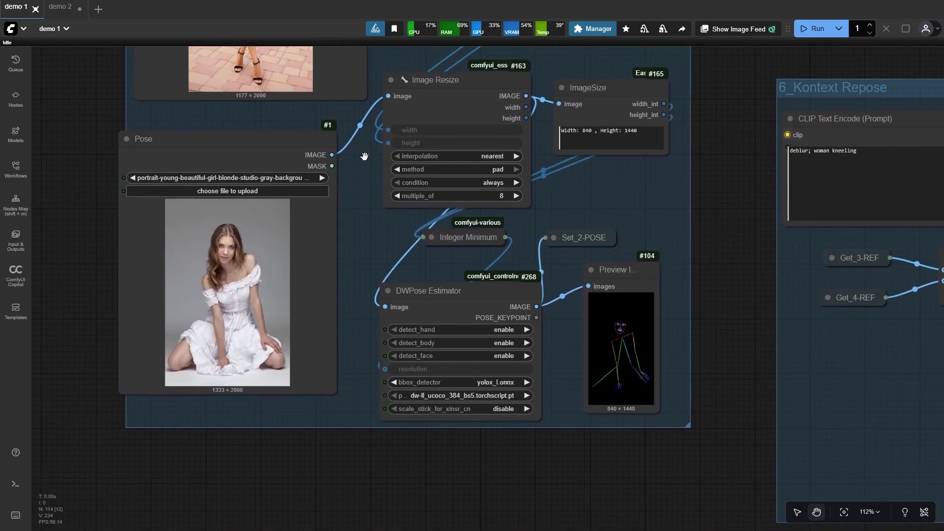
left_click_drag(365, 159, 354, 205)
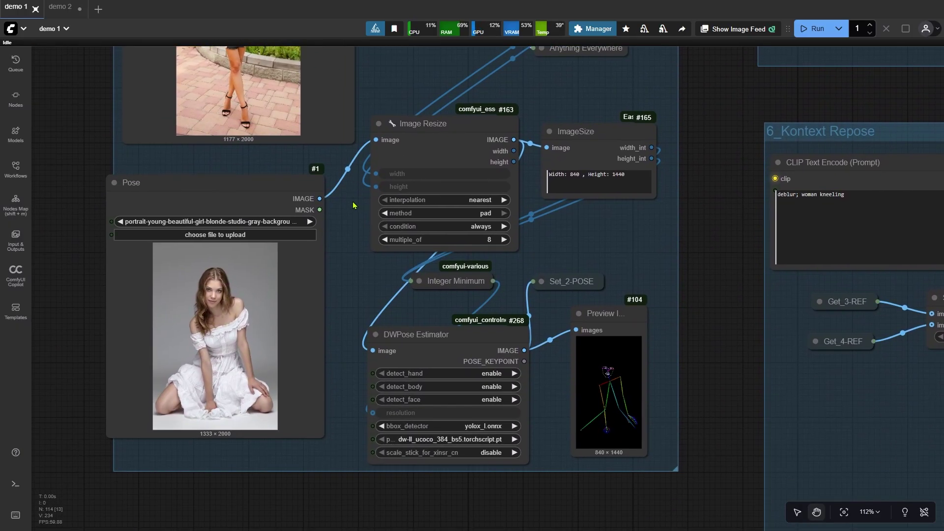
- Examine the ControlNet, ReferenceLatent and KSampler nodes in the 6_Kontext Repose group
left_click_drag(891, 420, 153, 321)
left_click_drag(681, 390, 212, 450)
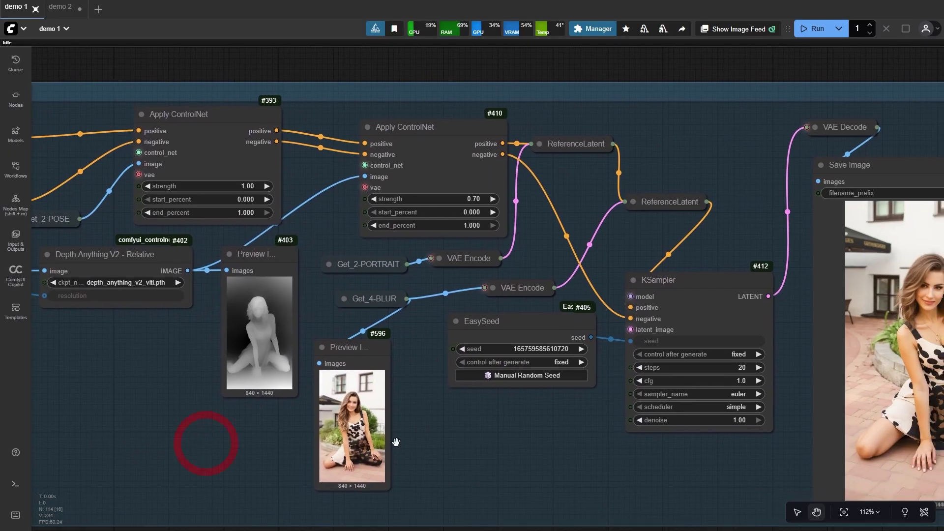
scroll(501, 436, "up", 1)
left_click_drag(502, 437, 457, 445)
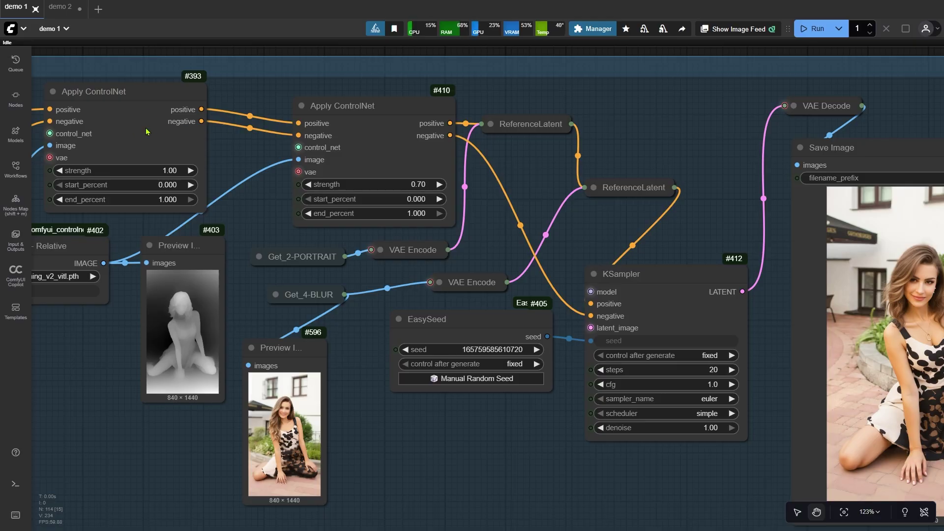
- Trace the first Apply ControlNet's pose input back to the DWPose skeleton preview
left_click_drag(85, 344, 545, 384)
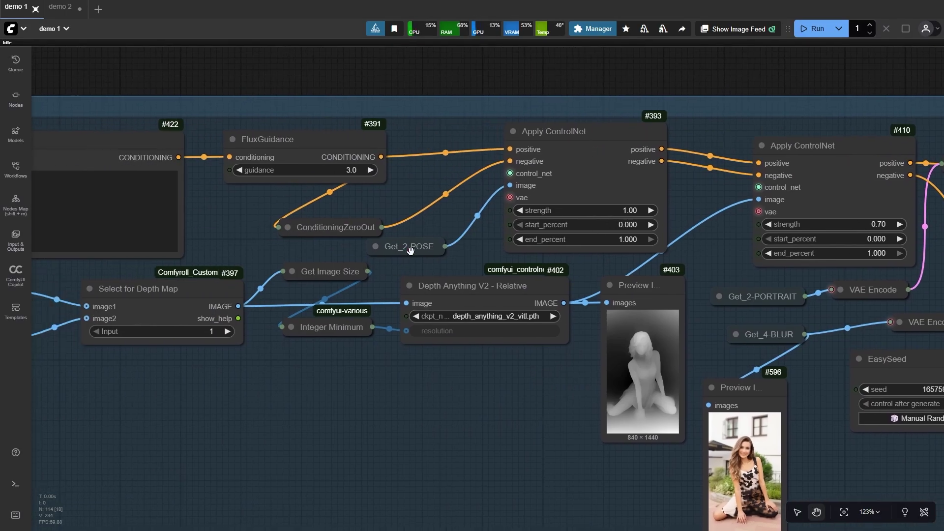
left_click_drag(198, 399, 635, 372)
left_click_drag(290, 404, 449, 405)
scroll(364, 366, "up", 3)
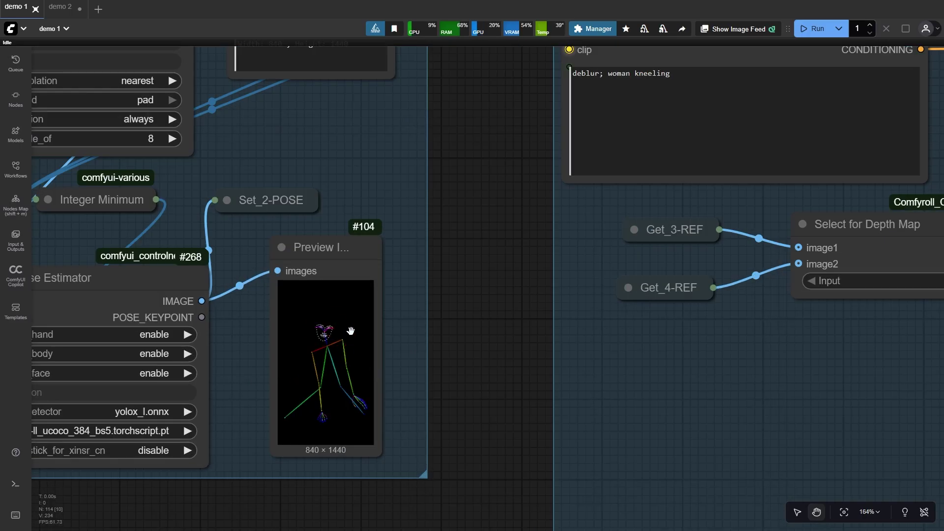
- Examine the second Apply ControlNet node and the depth map preview from Depth Anything V2 that feeds it
scroll(350, 334, "down", 3)
left_click_drag(693, 378, 207, 385)
left_click_drag(341, 375, 124, 417)
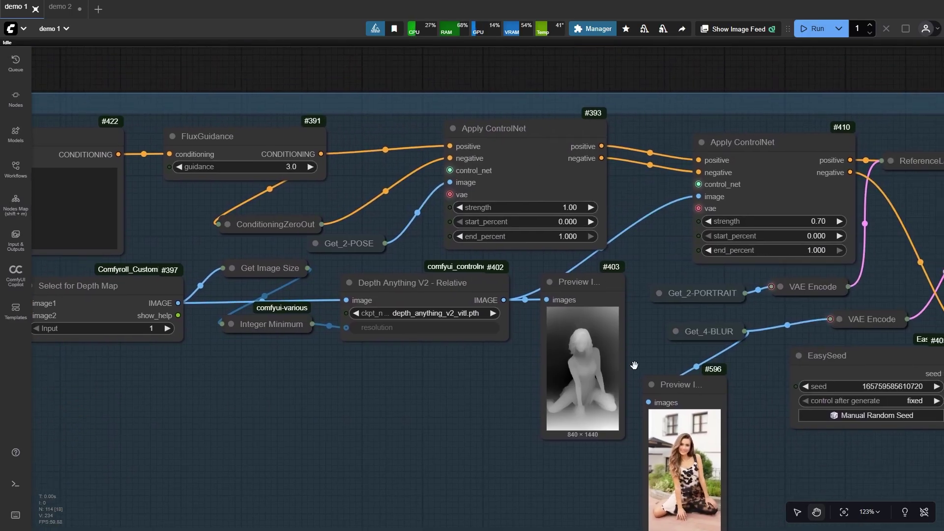
left_click_drag(906, 269, 559, 316)
scroll(464, 290, "up", 1)
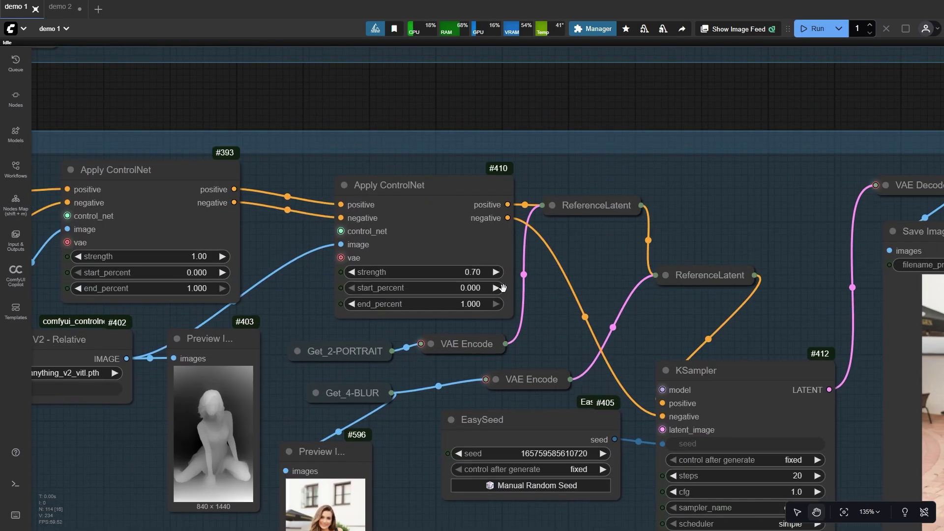
left_click_drag(122, 434, 206, 311)
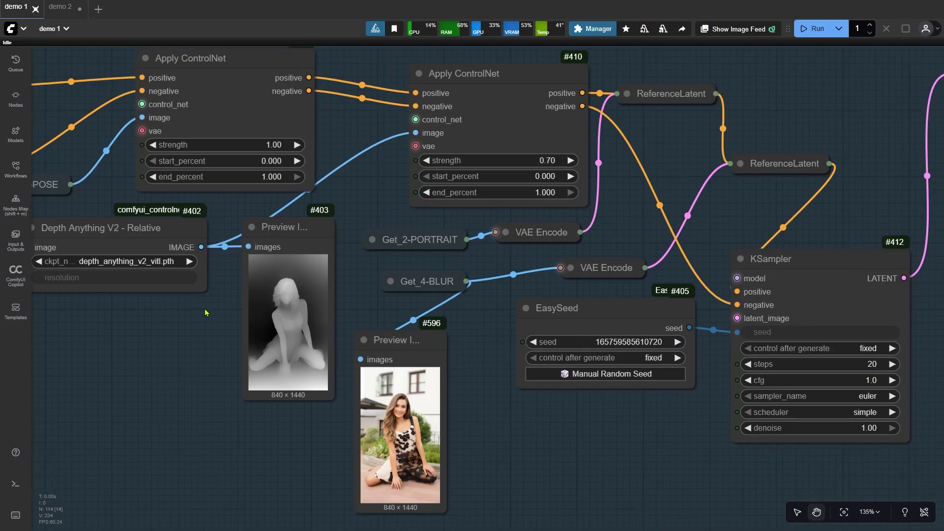
scroll(334, 229, "up", 2)
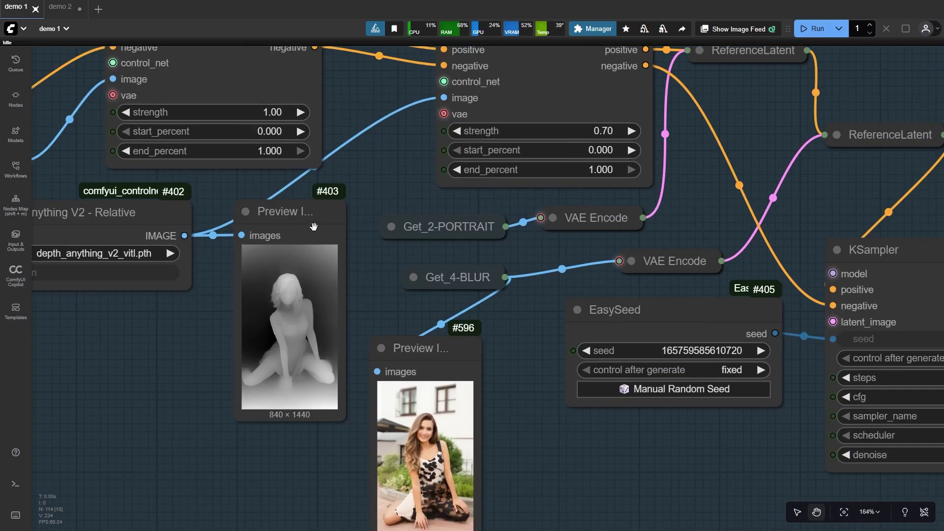
- Examine the earlier IPAdapter stage with its KSampler and the preview of the generated kneeling woman
scroll(256, 268, "down", 2)
scroll(264, 287, "down", 4)
left_click_drag(505, 113, 452, 368)
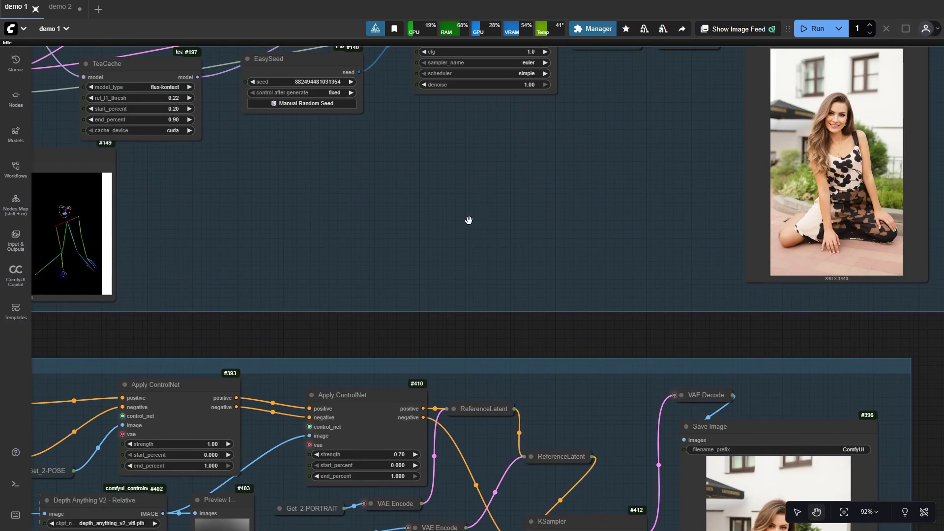
left_click_drag(484, 136, 458, 486)
left_click_drag(581, 235, 375, 406)
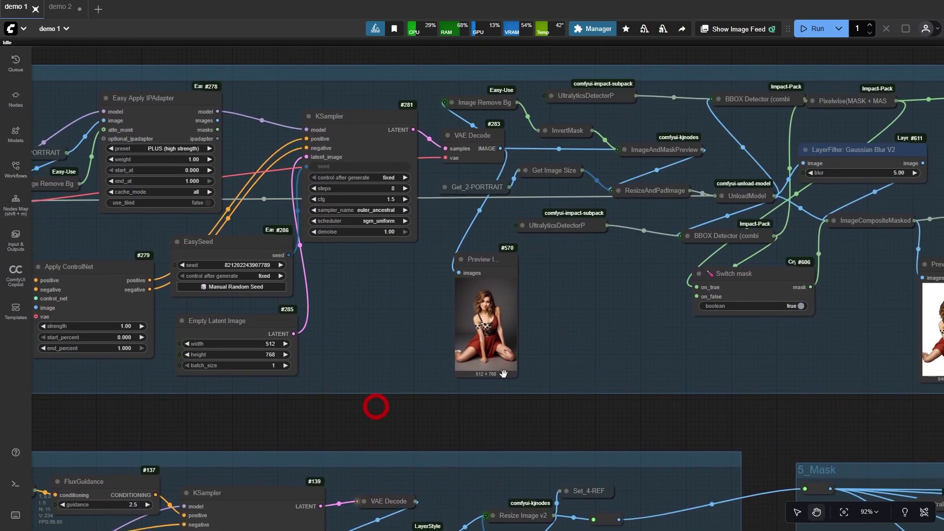
- Trace the IPAdapter stage from its inputs to the preview image of the seated woman in the red dress
scroll(550, 321, "up", 3)
left_click_drag(220, 421, 771, 455)
left_click_drag(301, 459, 538, 496)
scroll(283, 262, "up", 2)
left_click(302, 219)
left_click_drag(873, 400, 361, 292)
left_click_drag(825, 398, 341, 430)
scroll(501, 375, "up", 6)
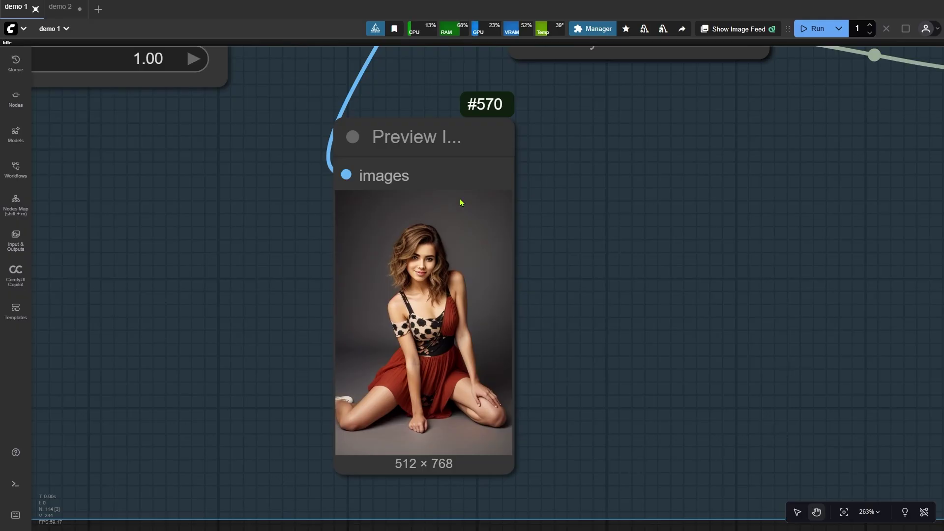
- Examine the Easy Apply IPAdapter node's portrait and mask inputs and its connection to the KSampler
scroll(647, 386, "down", 5)
left_click_drag(359, 295, 768, 451)
left_click_drag(139, 309, 243, 328)
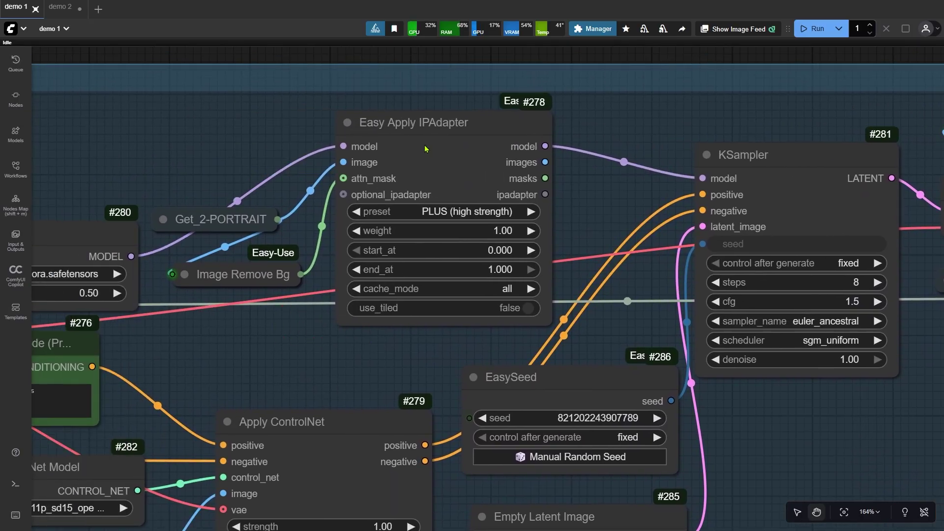
- Examine the two chained ReferenceLatent nodes in the 6_Kontext Repose group and trace them back to Get_2-PORTRAIT and Get_4-BLUR
scroll(344, 126, "down", 5)
scroll(489, 344, "down", 5)
left_click_drag(489, 344, 421, 148)
left_click_drag(704, 472, 779, 190)
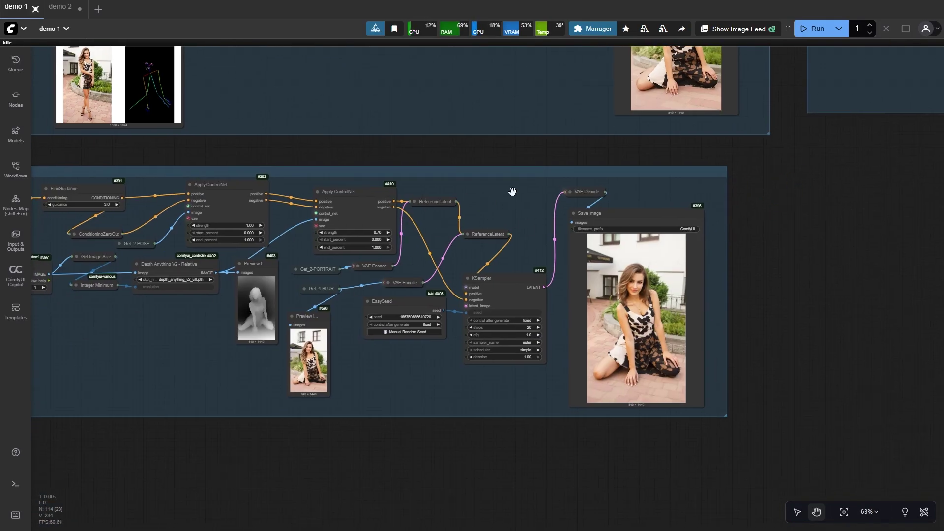
scroll(502, 199, "up", 5)
scroll(427, 242, "up", 6)
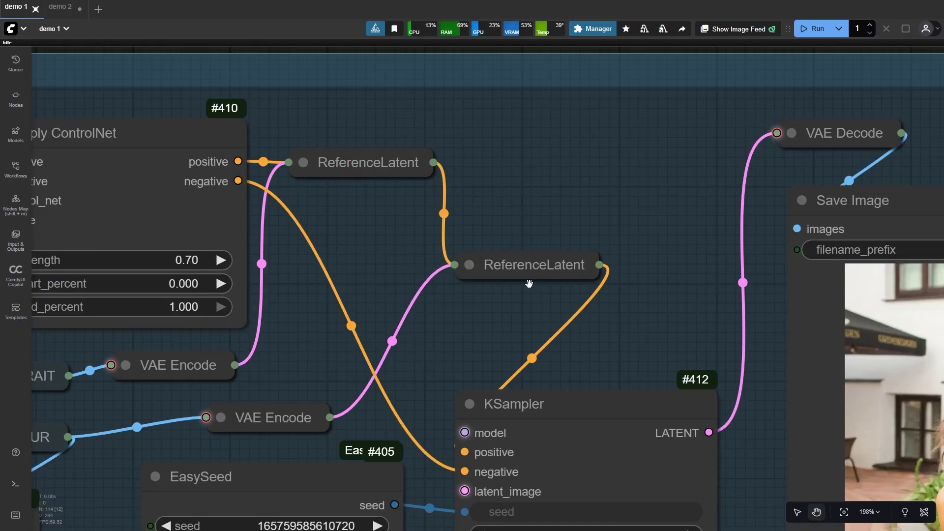
left_click_drag(313, 364, 556, 328)
left_click(594, 133)
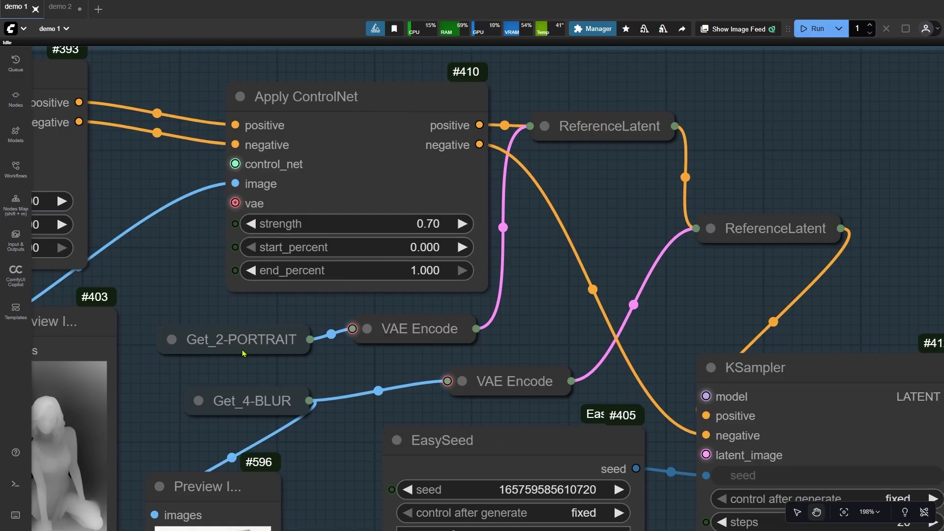
scroll(477, 285, "down", 4)
scroll(250, 316, "down", 4)
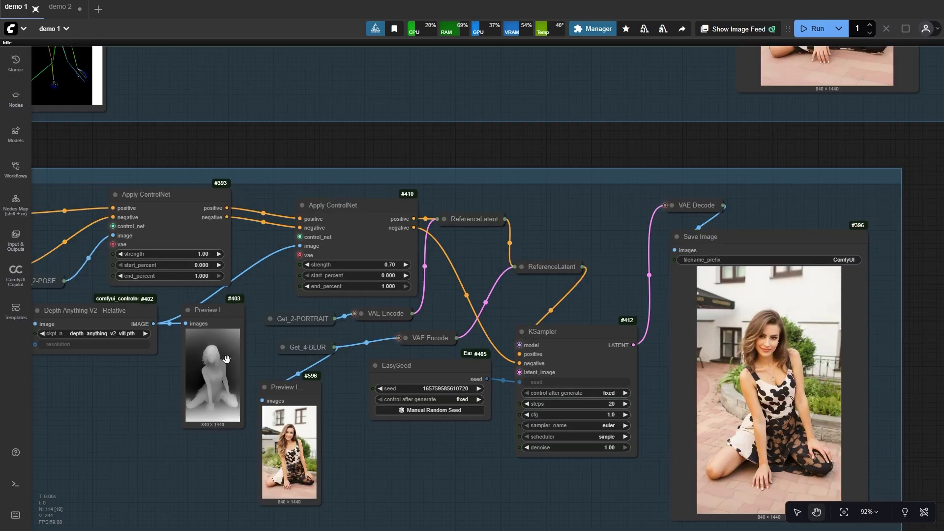
- Trace the first ReferenceLatent's portrait source back to the loaded photo in the 2_Load Images group
left_click_drag(112, 397, 601, 369)
left_click_drag(101, 334, 665, 434)
scroll(432, 187, "up", 4)
left_click_drag(402, 162, 455, 331)
scroll(130, 384, "up", 7)
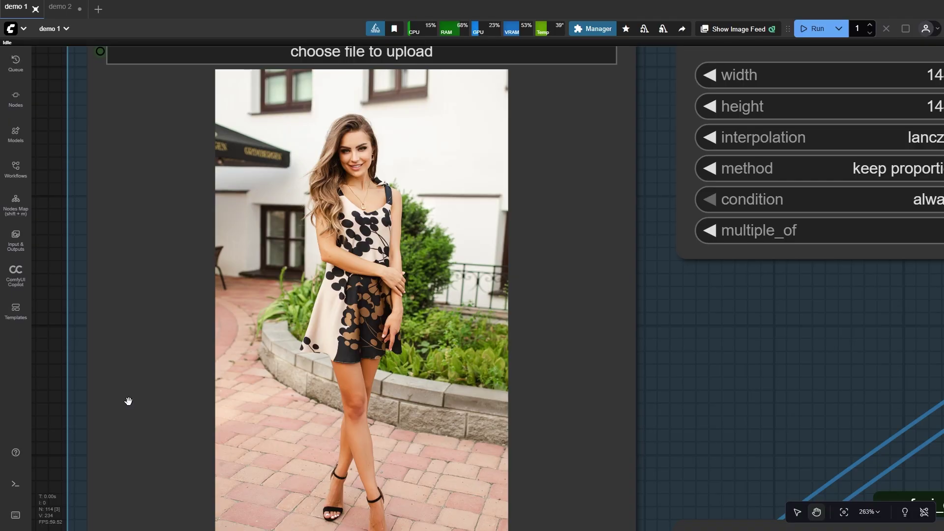
scroll(148, 190, "down", 10)
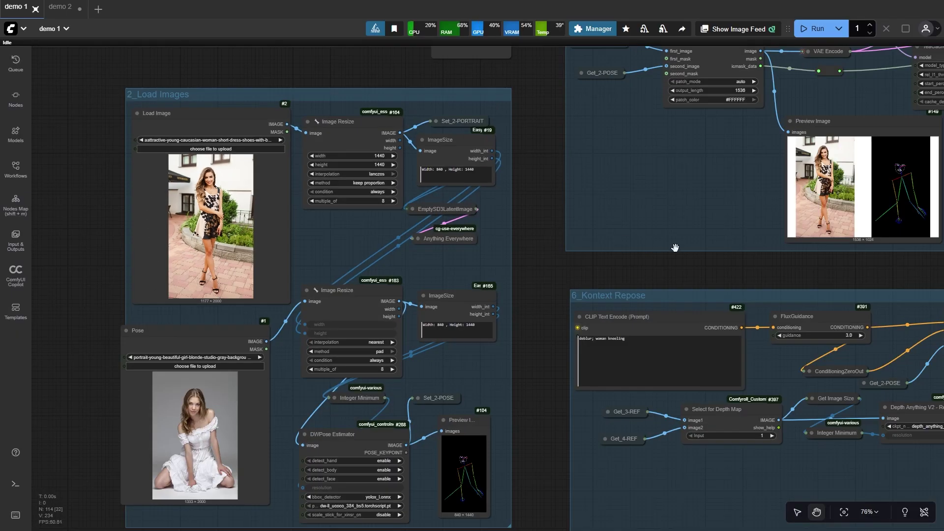
- Examine the second ReferenceLatent's source by inspecting the partly blurred image in the Get_4-BLUR preview
left_click_drag(771, 273, 208, 154)
scroll(759, 282, "up", 7)
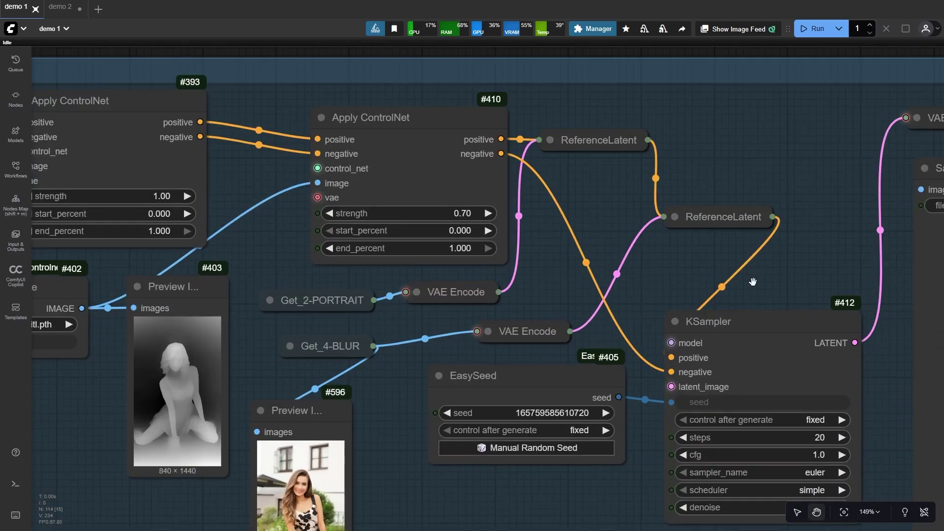
scroll(749, 283, "up", 2)
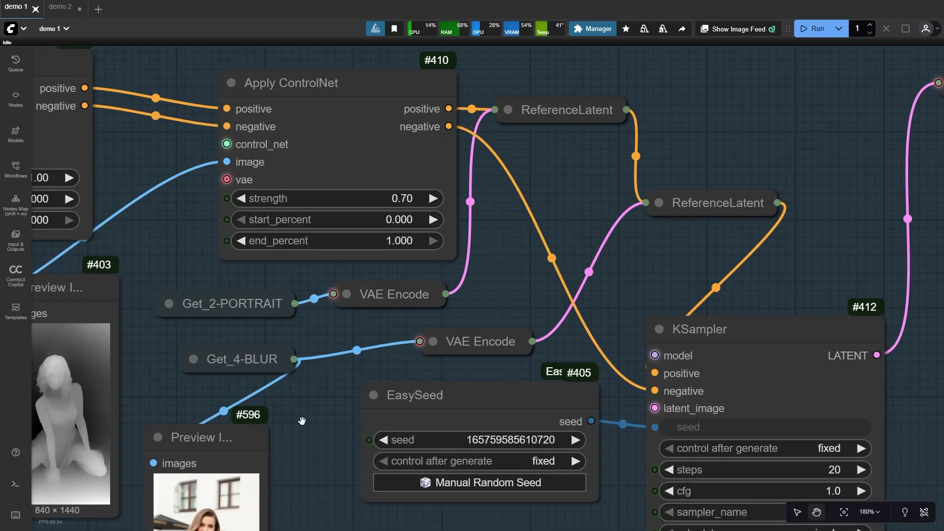
left_click_drag(305, 428, 465, 167)
scroll(440, 312, "up", 8)
left_click_drag(459, 303, 526, 311)
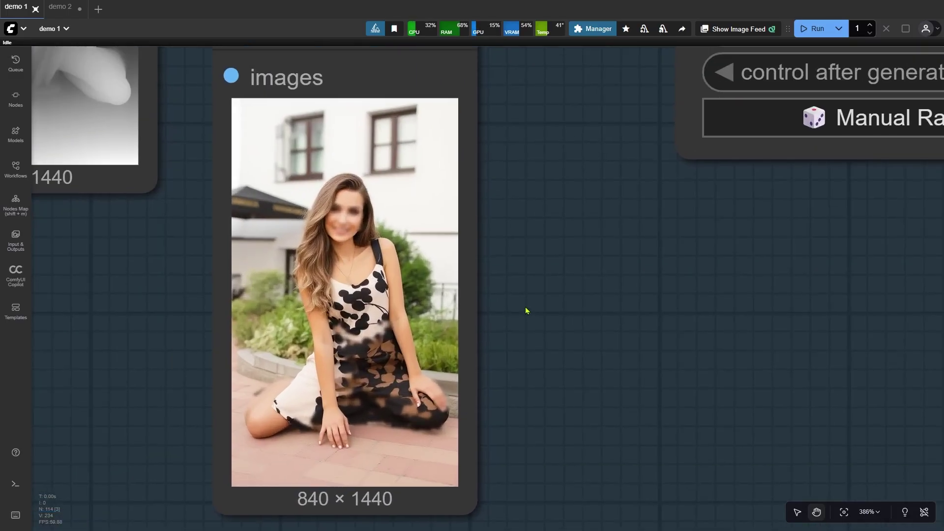
scroll(495, 462, "down", 15)
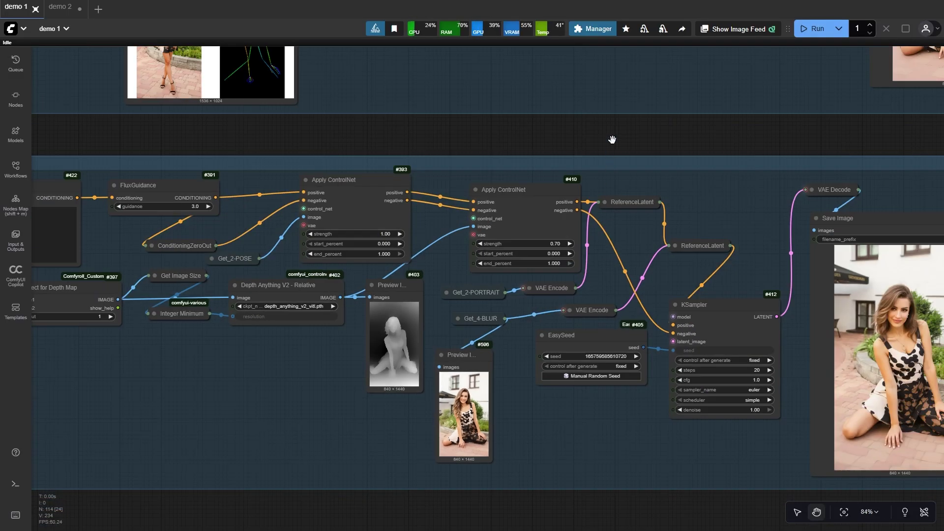
- Trace the blurred reference back through the 5_Mask group to the unblurred preview image that feeds it
left_click_drag(612, 140, 569, 354)
left_click_drag(816, 346, 175, 419)
left_click_drag(236, 413, 46, 407)
left_click_drag(375, 406, 179, 425)
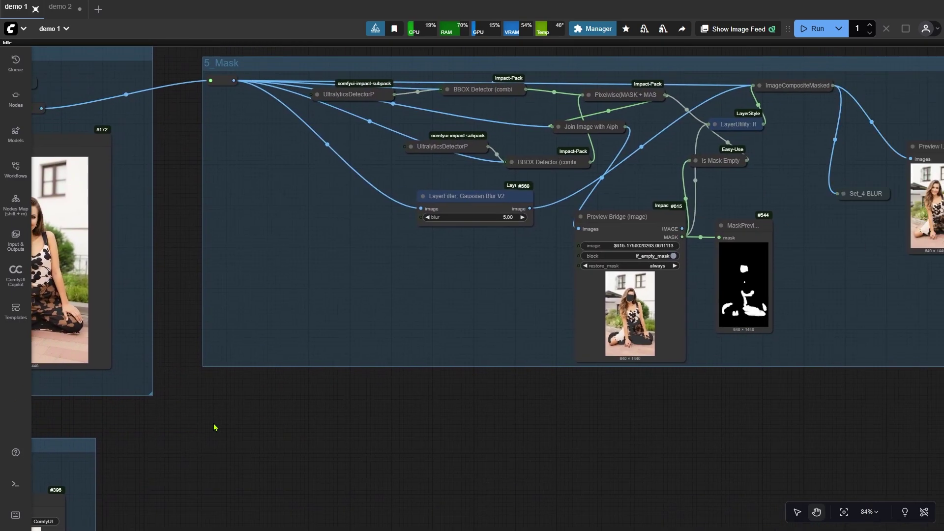
left_click_drag(407, 420, 794, 416)
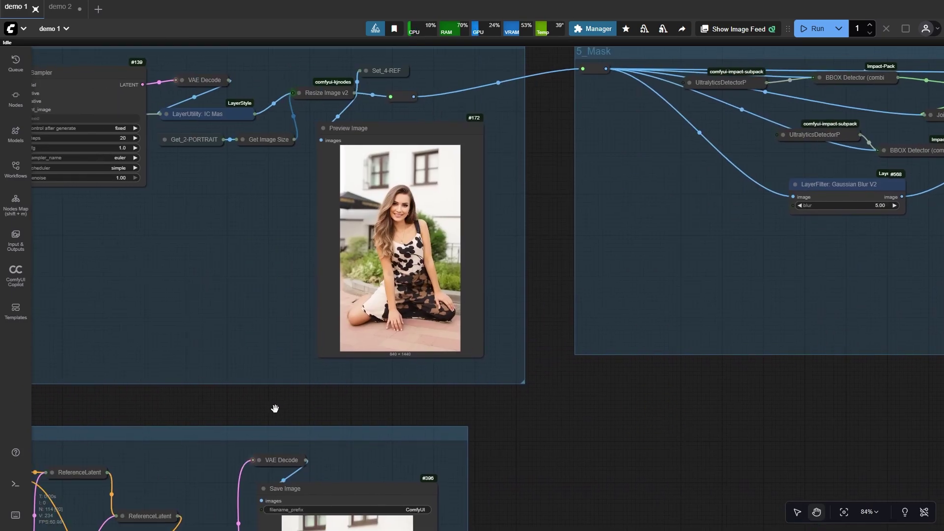
scroll(464, 249, "up", 9)
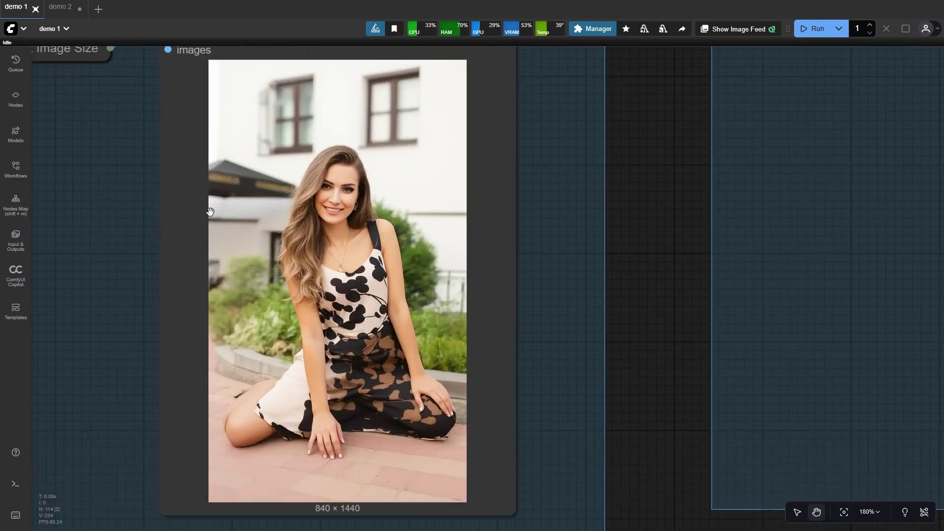
scroll(165, 212, "up", 1)
scroll(464, 377, "down", 11)
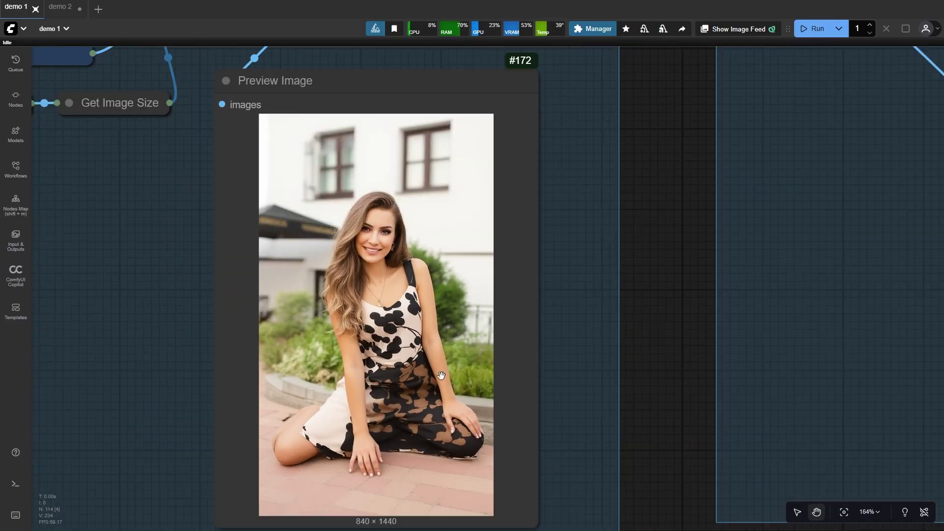
- Examine the Load LoRA node that applies the refcontrol_pose LoRA to the Kontext model
left_click_drag(148, 286, 512, 337)
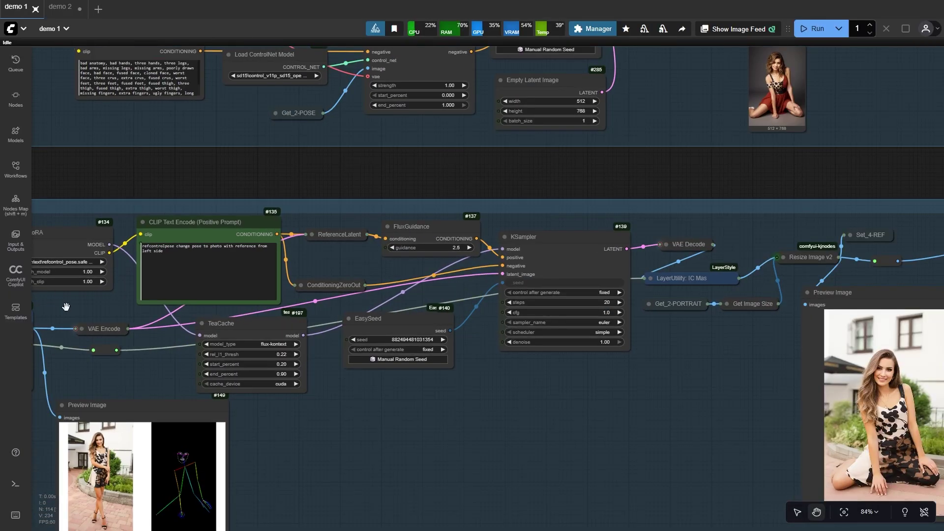
scroll(78, 290, "up", 14)
scroll(324, 354, "up", 3)
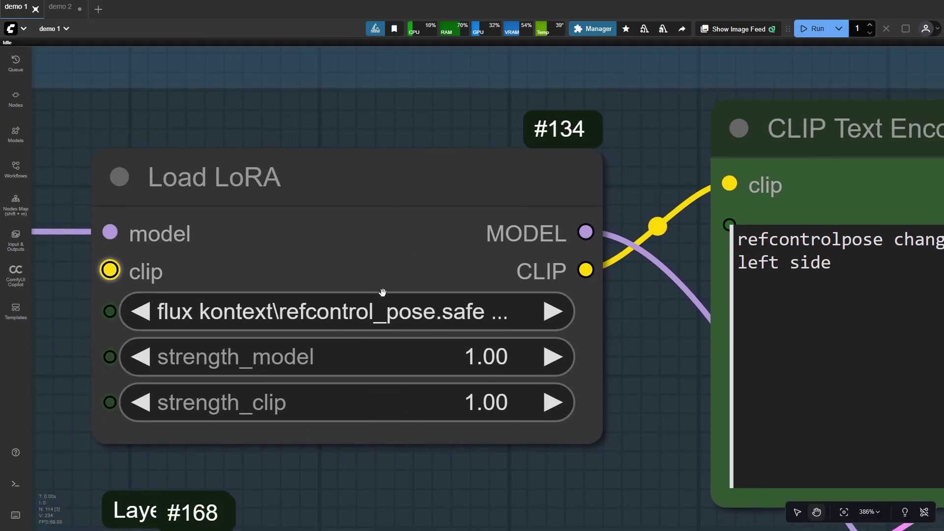
scroll(379, 265, "down", 11)
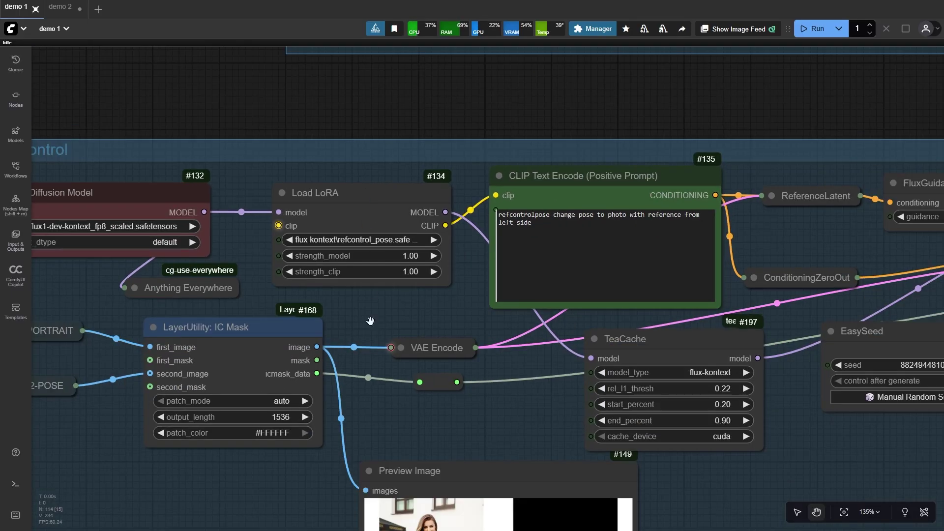
- Inspect the LayerUtility IC Mask preview that places the portrait beside the pose skeleton
left_click_drag(425, 386, 249, 147)
scroll(463, 350, "up", 7)
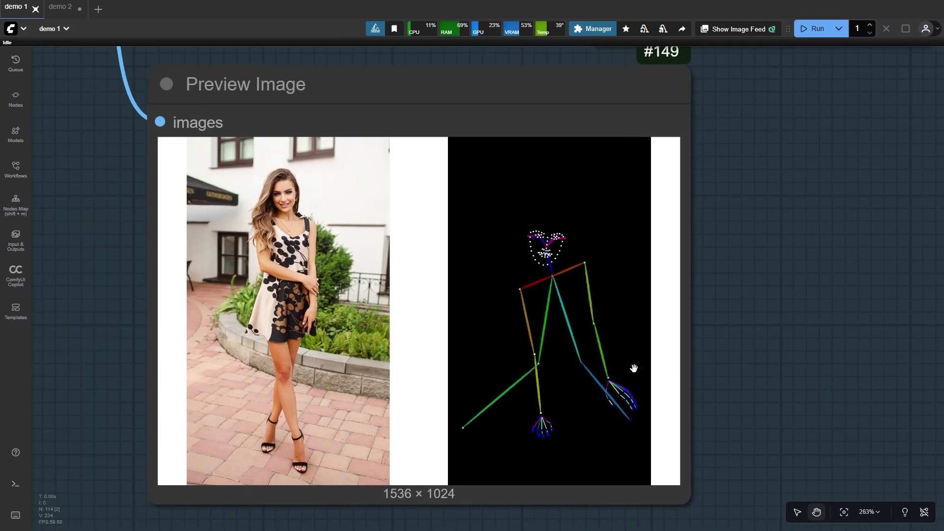
scroll(335, 341, "down", 7)
- Inspect the face in the LoRA stage's output preview at close range
left_click_drag(850, 327, 229, 382)
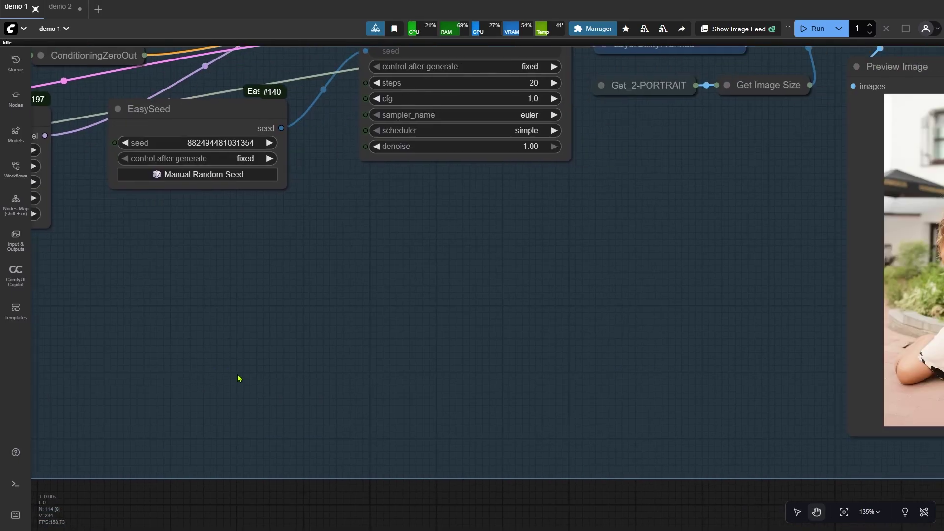
left_click_drag(693, 339, 192, 379)
scroll(634, 321, "up", 1)
scroll(635, 320, "up", 2)
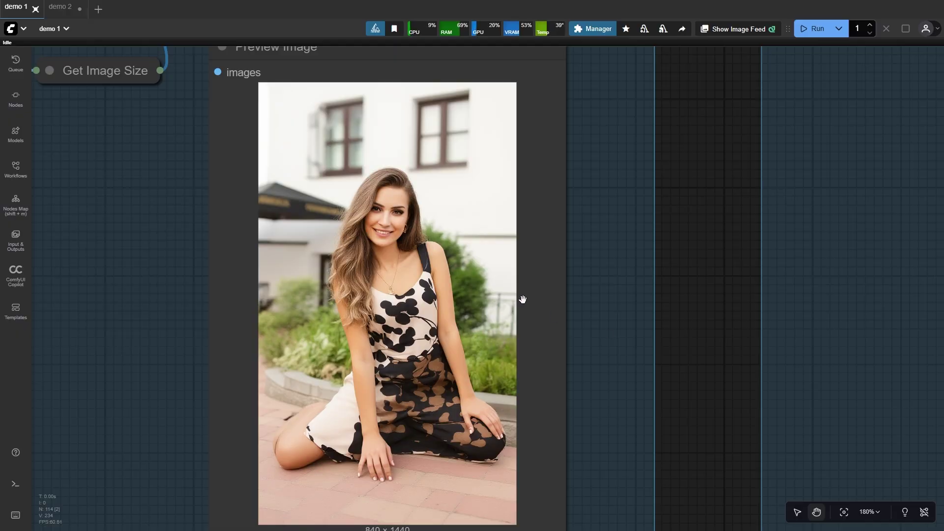
scroll(368, 199, "up", 15)
scroll(369, 199, "up", 1)
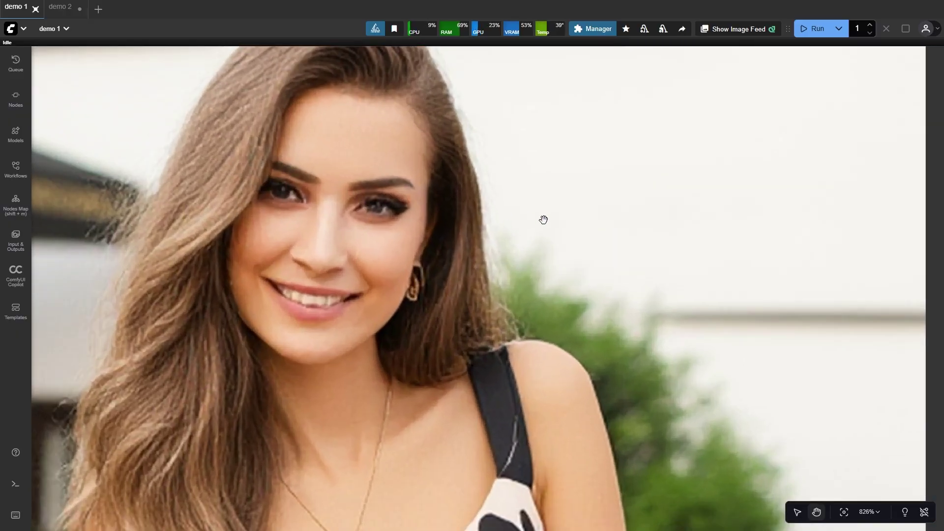
scroll(543, 220, "down", 8)
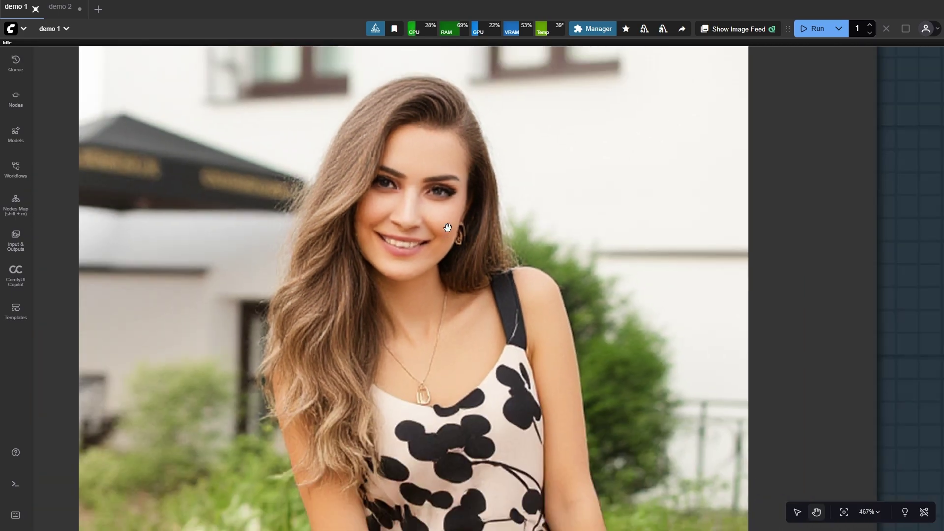
- Inspect the legs, hands and dress hem in the LoRA stage's output preview for flaws
left_click_drag(249, 469, 286, 180)
scroll(191, 379, "up", 8)
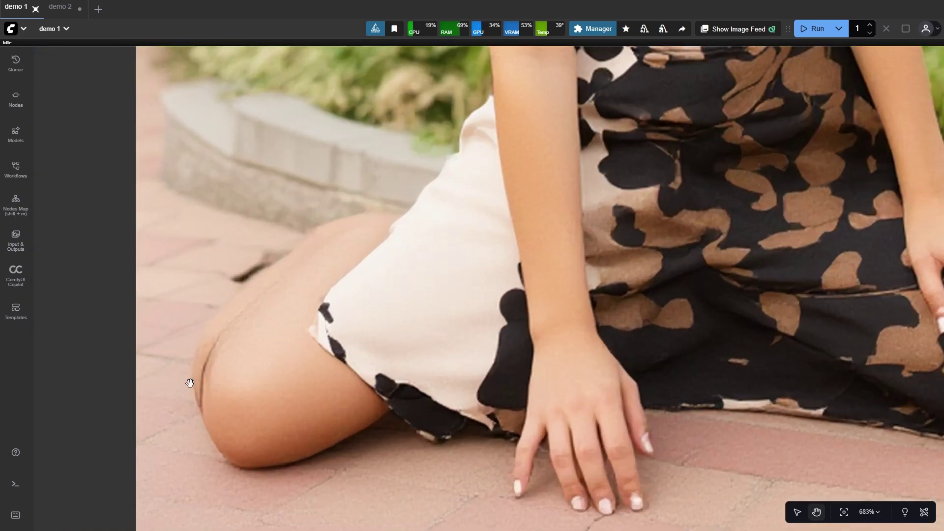
scroll(202, 429, "down", 5)
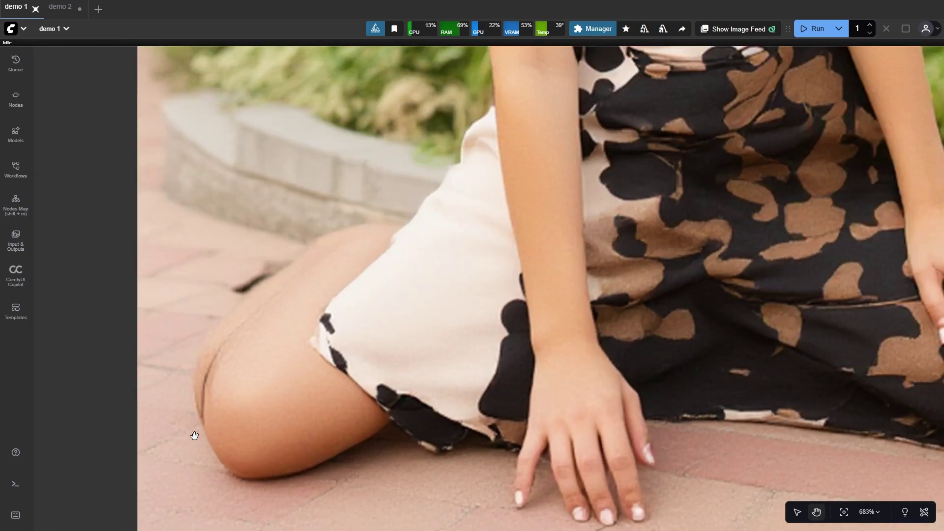
left_click_drag(582, 467, 417, 509)
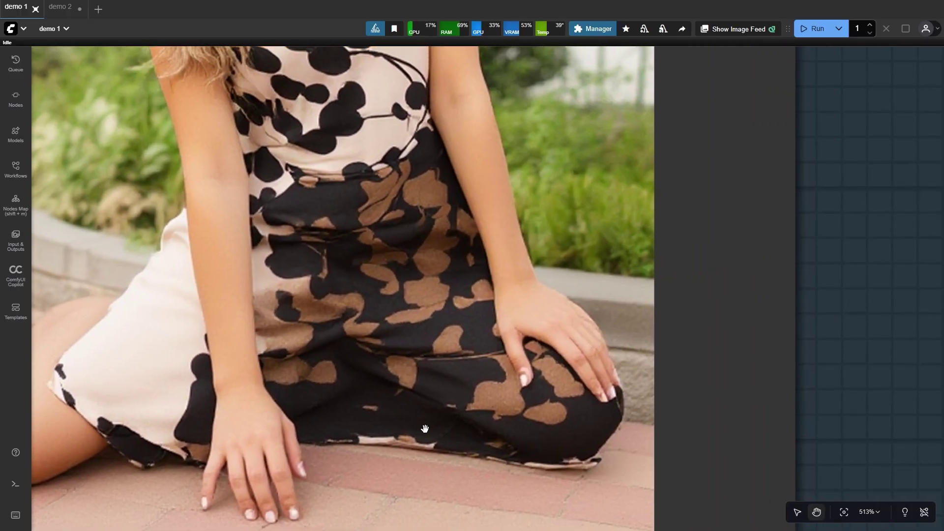
scroll(425, 429, "down", 15)
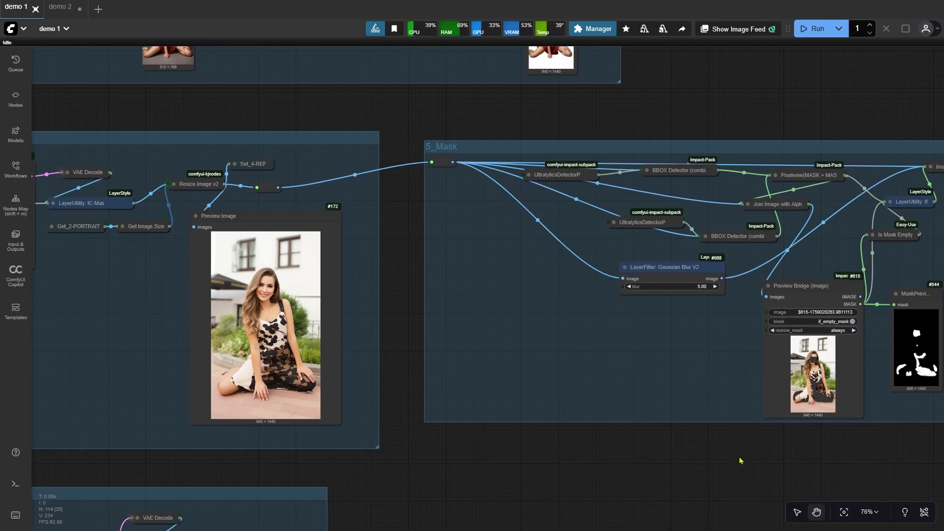
- Examine the masked face and lower-body areas in the 5_Mask group's Preview Bridge and mask preview
left_click_drag(736, 461, 459, 468)
scroll(371, 396, "up", 17)
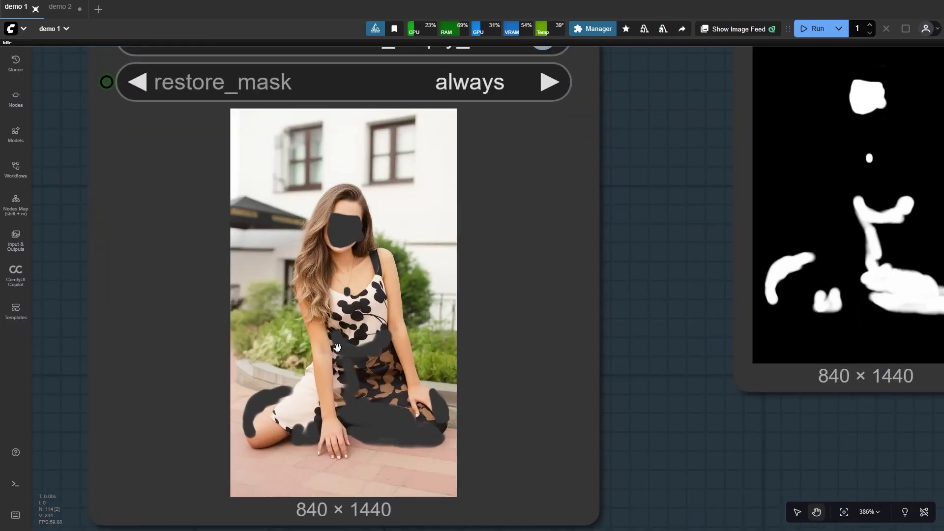
scroll(354, 299, "up", 2)
scroll(226, 342, "down", 11)
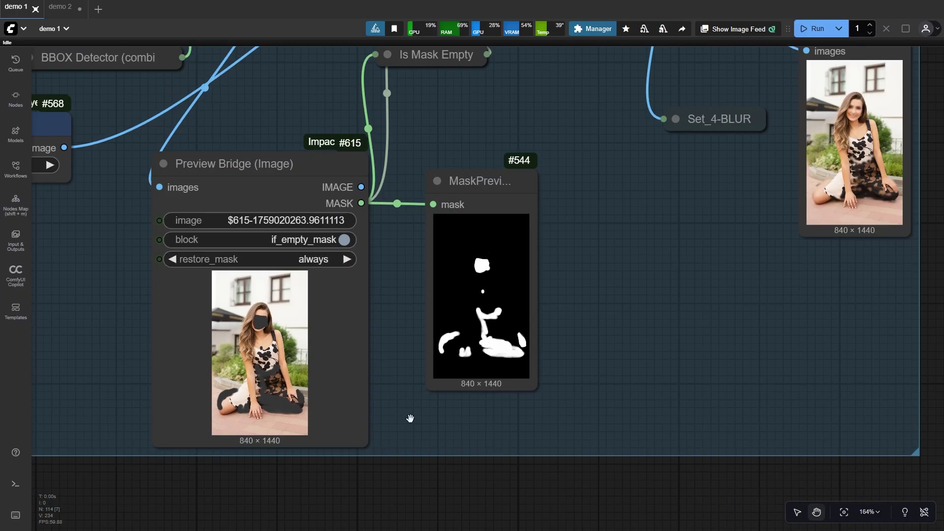
- Inspect the preview of the ImageCompositeMasked output, where the masked areas are blurred
left_click_drag(797, 307, 394, 451)
scroll(401, 403, "up", 15)
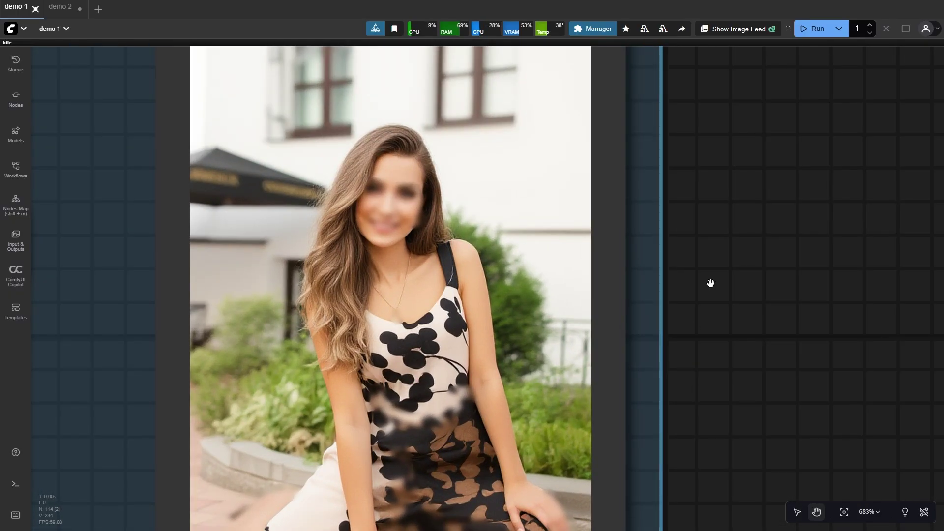
scroll(727, 207, "down", 20)
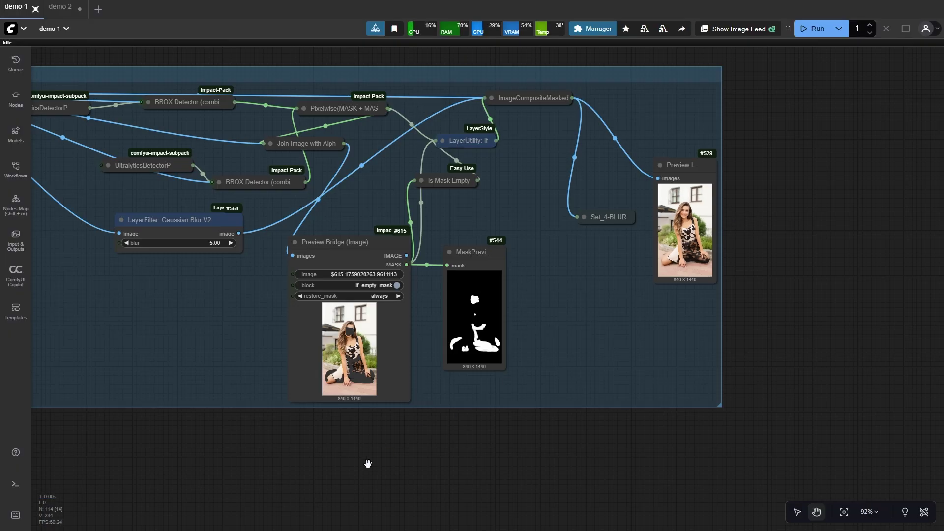
- Follow the blurred composite back into the 6_Kontext Repose group and inspect its preview beside the depth map
scroll(368, 463, "down", 5)
left_click_drag(290, 486, 634, 308)
left_click_drag(421, 446, 783, 297)
scroll(295, 344, "up", 15)
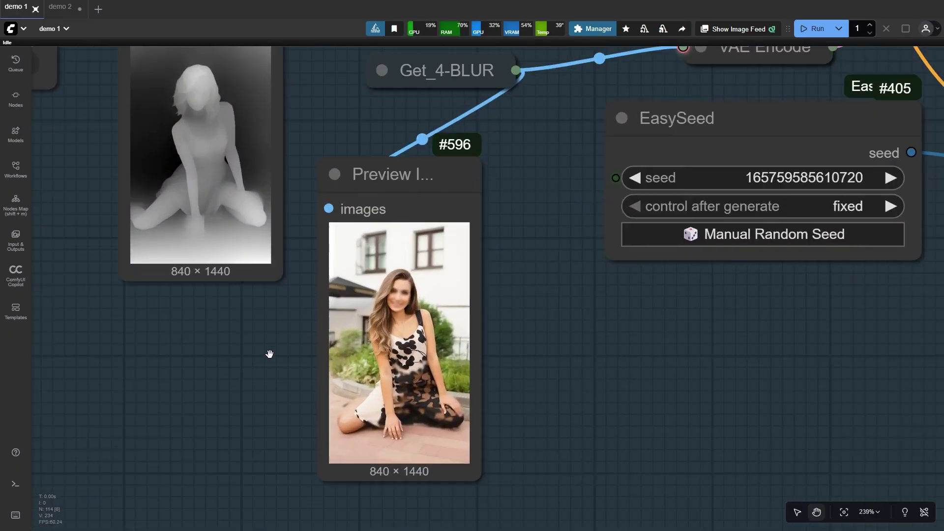
scroll(273, 366, "up", 5)
scroll(276, 378, "down", 11)
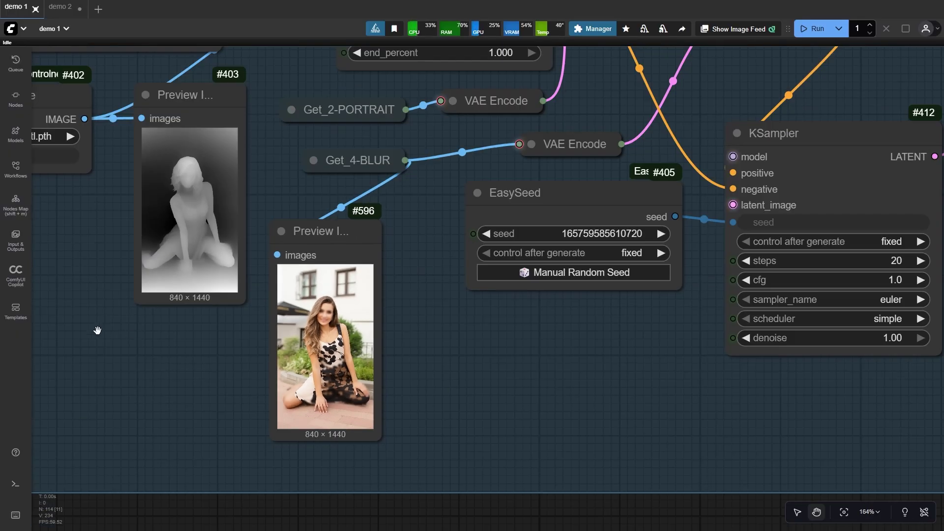
- Examine the deblur prompt in the CLIP Text Encode node of the 6_Kontext Repose group
left_click_drag(97, 330, 509, 392)
left_click_drag(46, 267, 549, 372)
left_click_drag(560, 143, 574, 307)
scroll(574, 307, "up", 3)
scroll(41, 289, "up", 8)
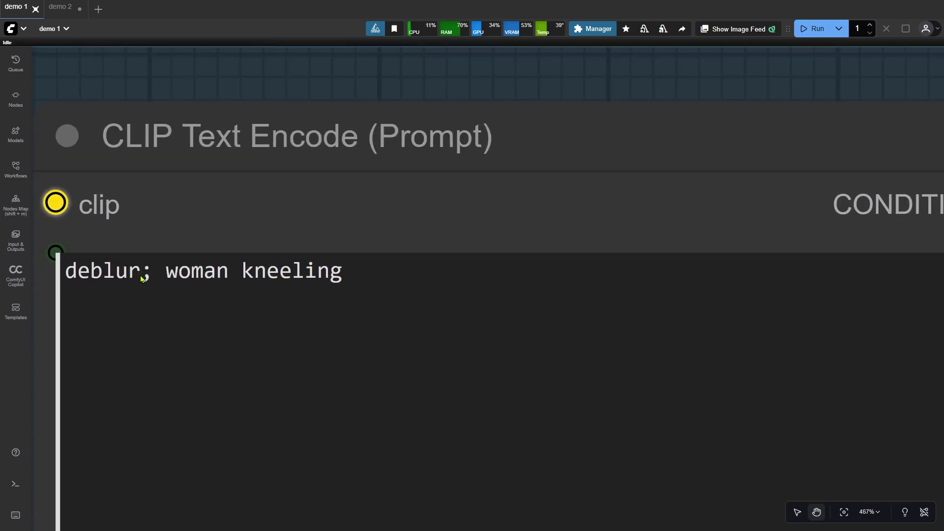
- Examine the face and hands in the ImageCompositeMasked preview of the group above 4_RefControl
left_click_drag(141, 278, 170, 276)
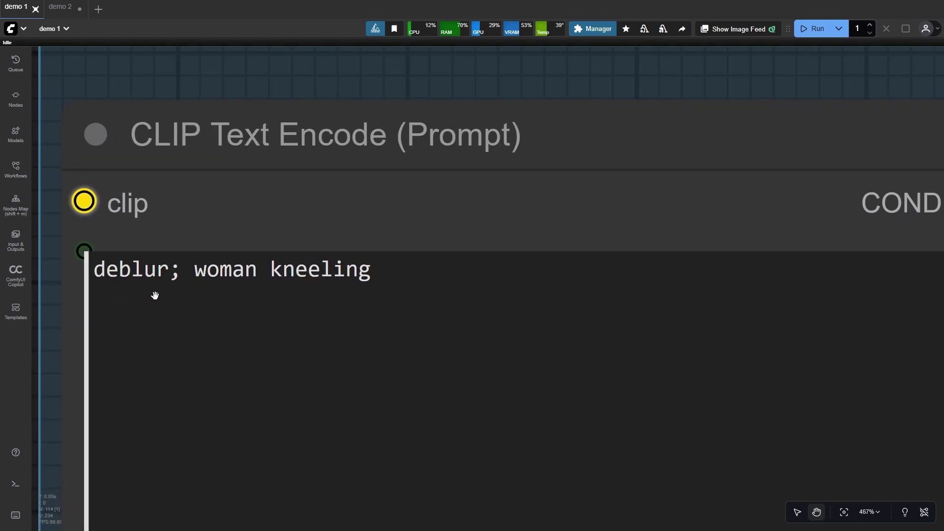
scroll(156, 296, "down", 18)
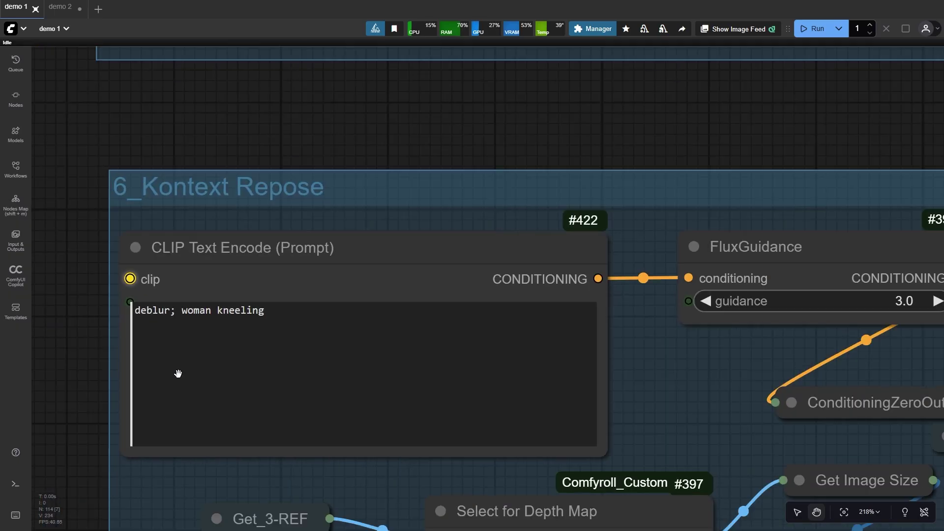
scroll(166, 388, "down", 6)
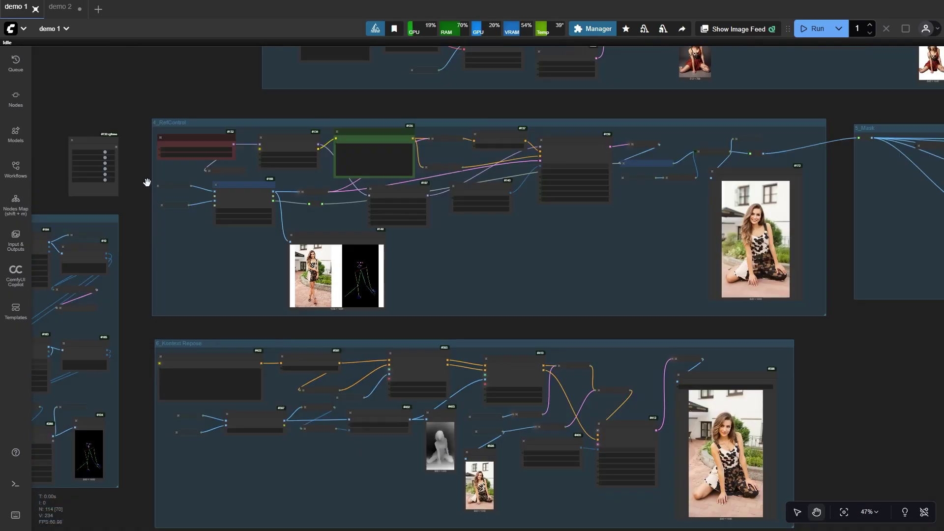
left_click_drag(147, 183, 79, 465)
scroll(812, 366, "up", 6)
scroll(739, 282, "up", 6)
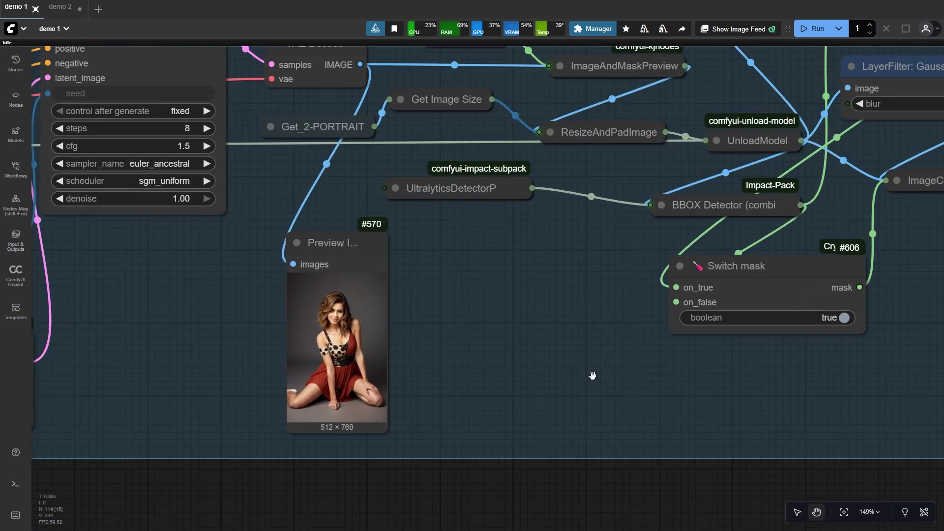
left_click_drag(843, 405, 307, 394)
scroll(553, 340, "up", 12)
scroll(511, 443, "up", 2)
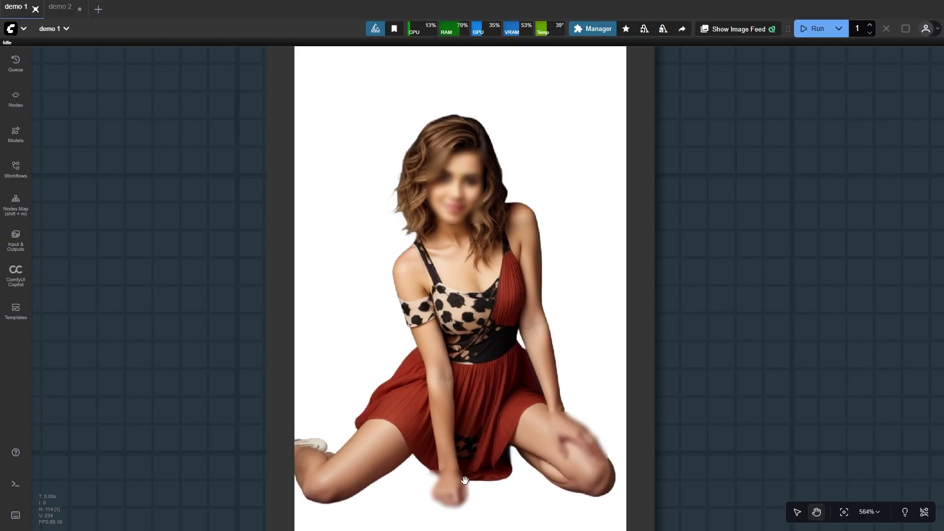
- Inspect the original VAE Decode preview in the same group, looking closely at the woman's face and hands
scroll(708, 423, "down", 19)
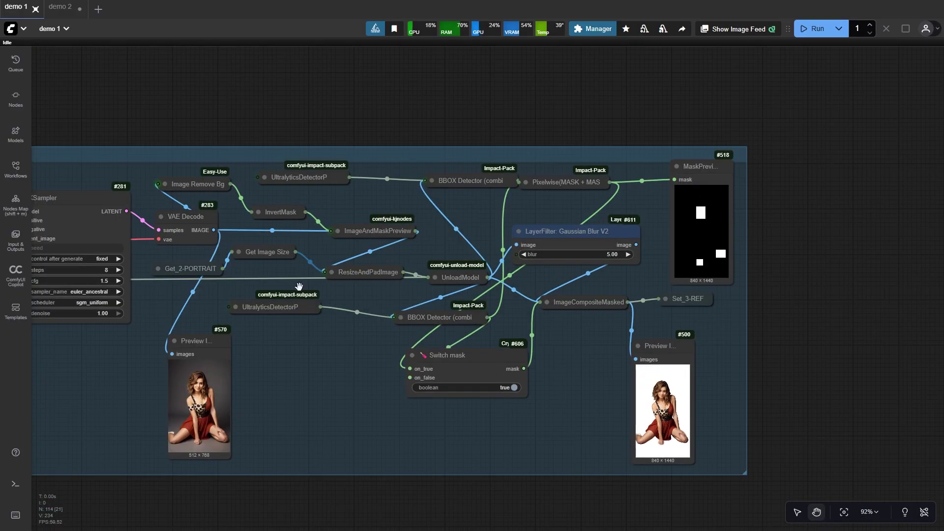
scroll(162, 422, "up", 15)
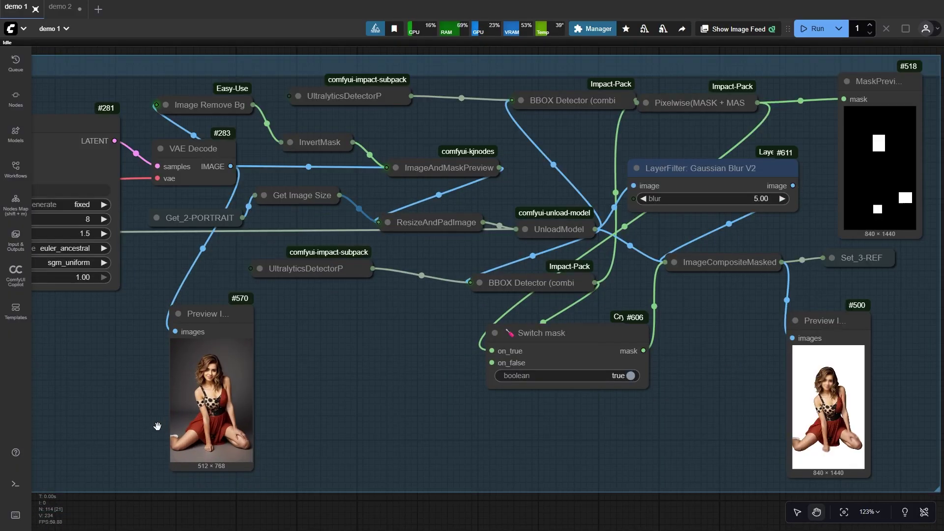
scroll(298, 324, "up", 4)
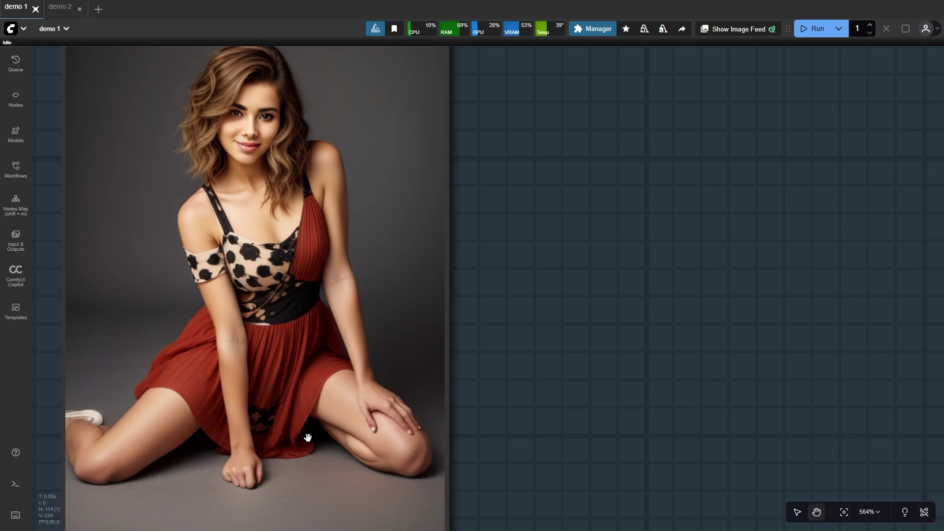
scroll(307, 437, "down", 2)
scroll(204, 127, "up", 6)
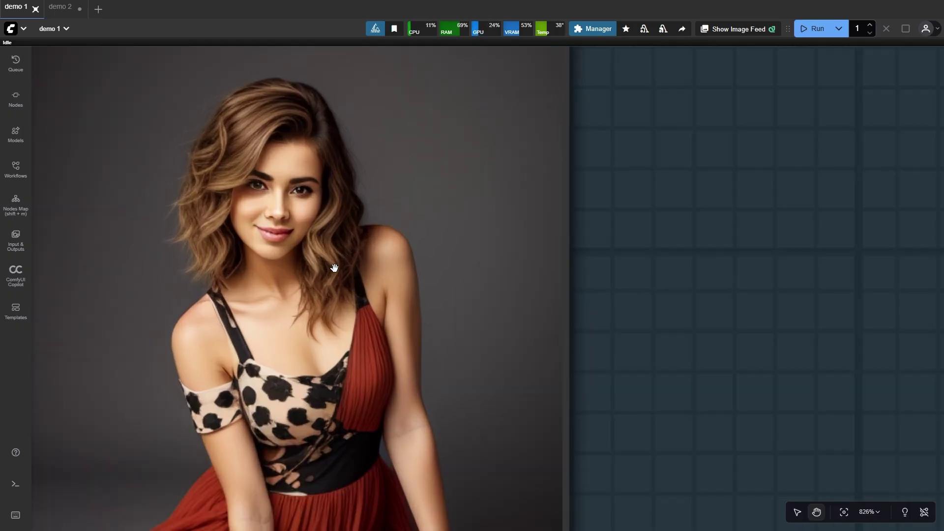
scroll(275, 290, "down", 20)
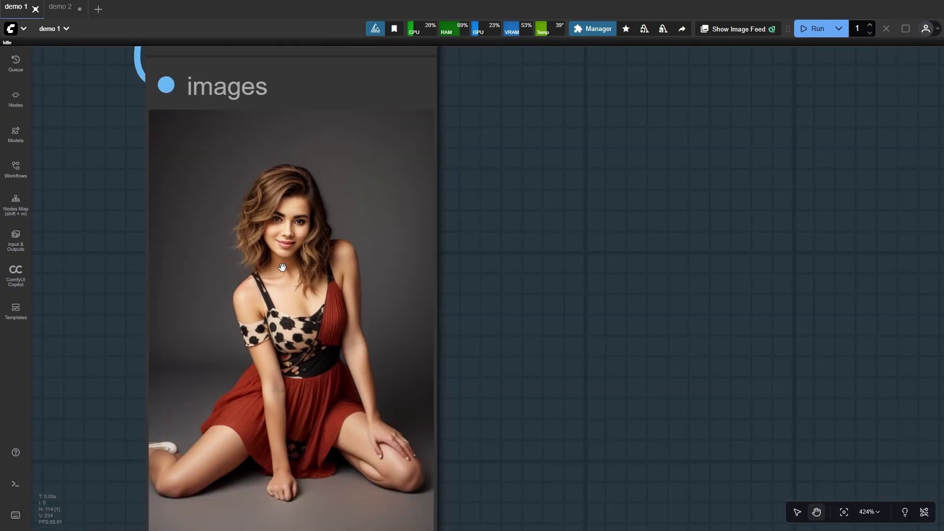
- Examine the boolean setting and mask inputs of the Switch mask node
left_click_drag(688, 332, 319, 373)
scroll(449, 323, "up", 5)
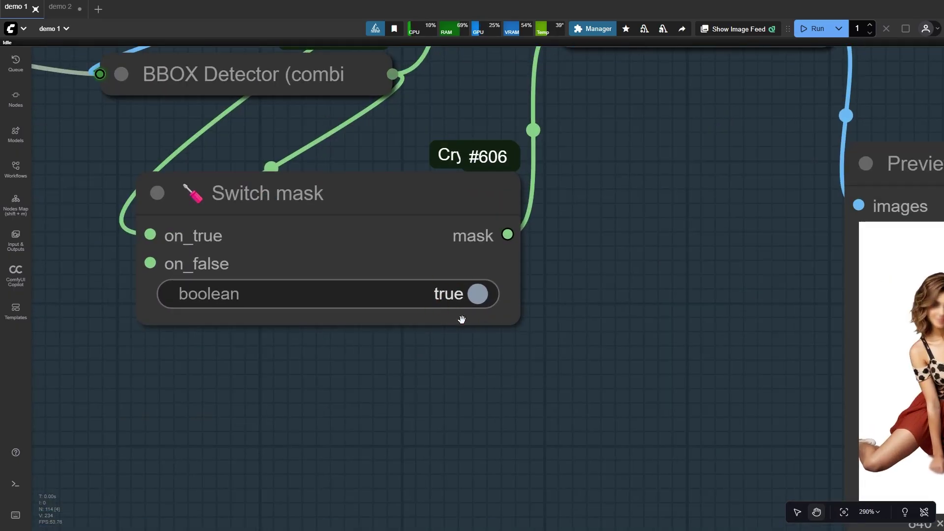
scroll(424, 223, "down", 10)
- Follow the 4_RefControl group back through its sampler and TeaCache node, and examine the Load LoRA settings
left_click_drag(372, 416, 615, 232)
left_click_drag(182, 434, 536, 359)
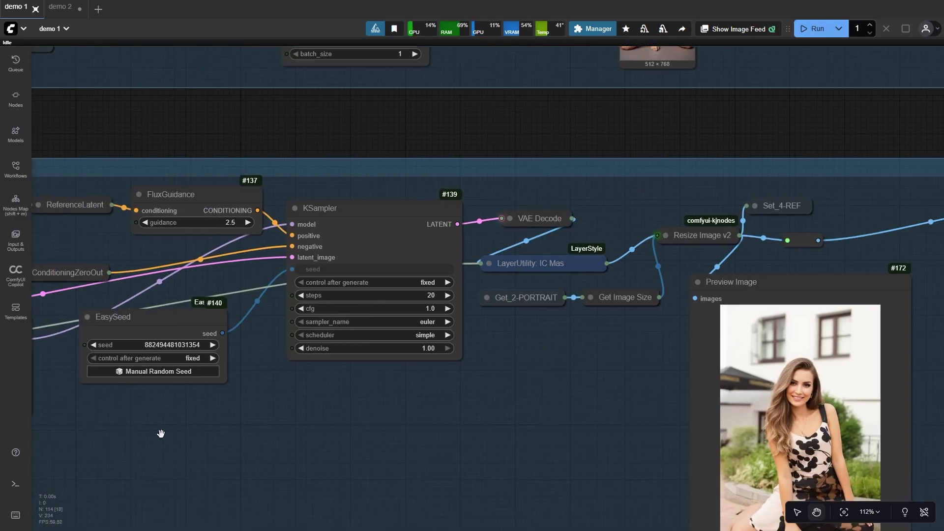
left_click_drag(160, 433, 559, 411)
scroll(269, 363, "up", 9)
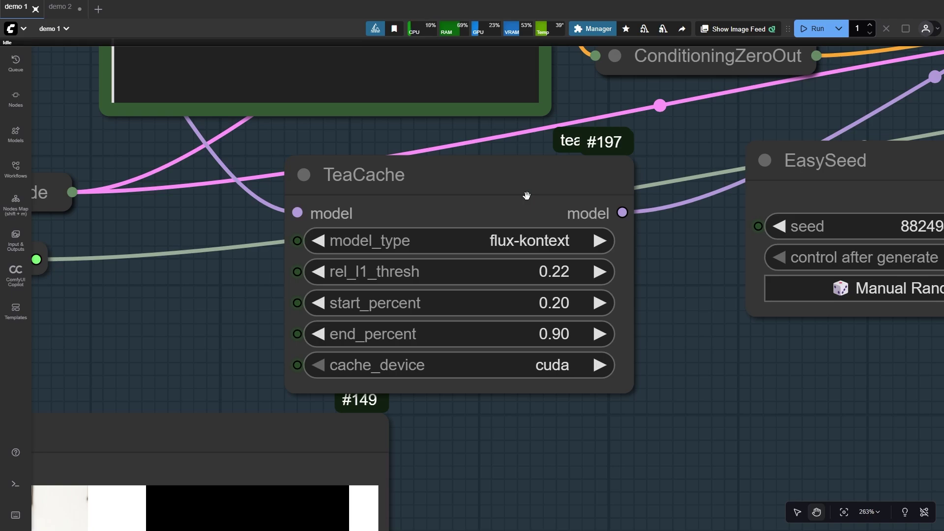
scroll(586, 254, "down", 8)
scroll(398, 198, "up", 9)
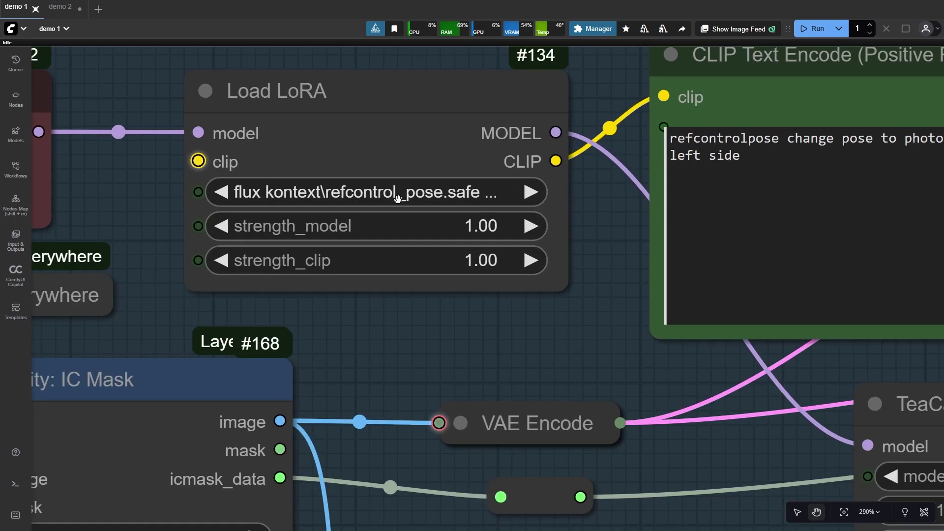
- Examine the TeaCache node's model type, threshold, start and end percent, and cache device settings
left_click_drag(646, 385, 108, 146)
scroll(443, 199, "up", 1)
scroll(442, 199, "up", 1)
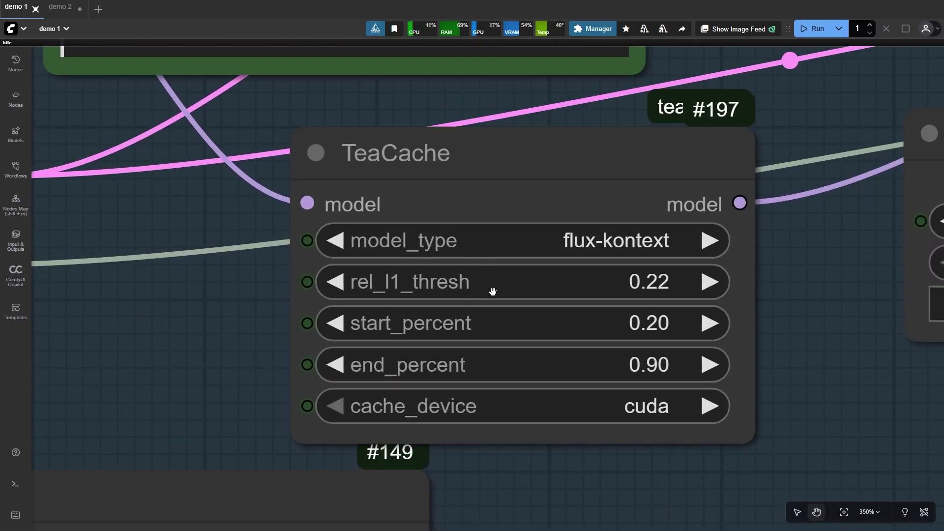
scroll(489, 290, "up", 2)
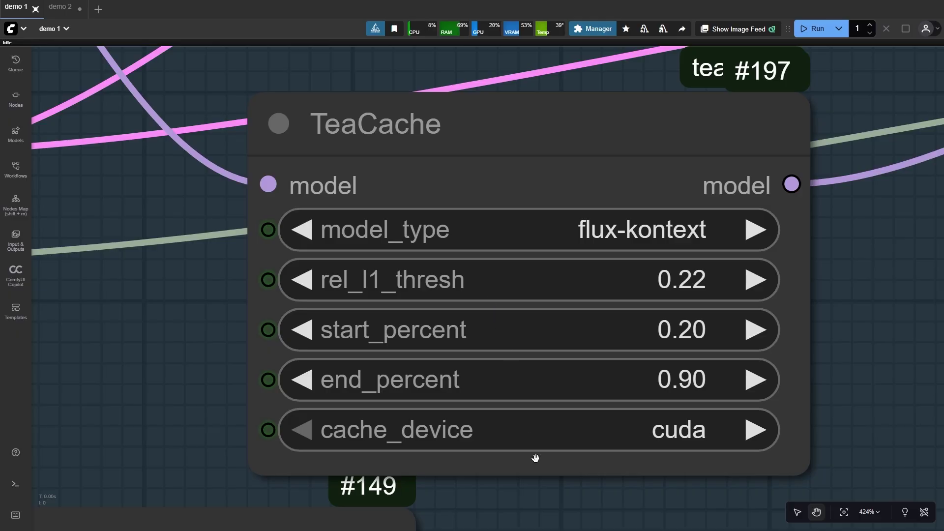
scroll(539, 476, "down", 10)
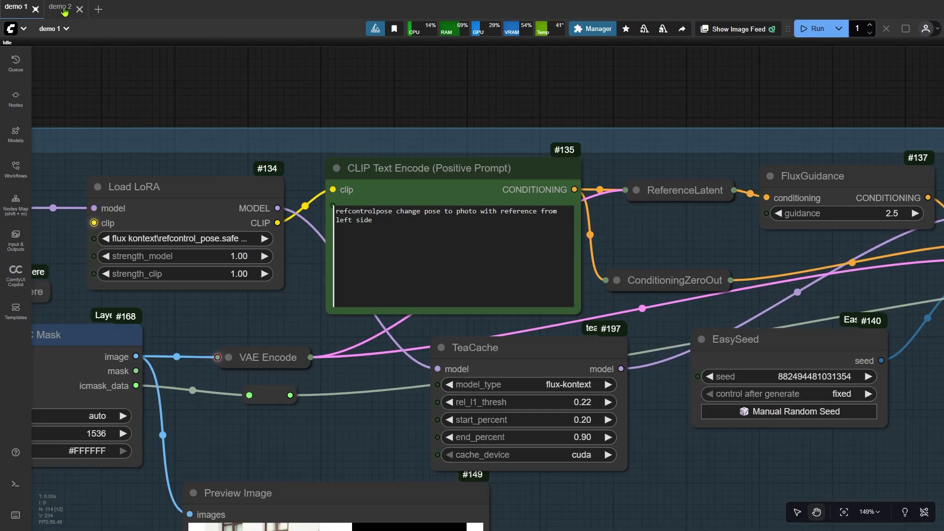
- Switch to the demo 2 workflow and inspect the portrait and pose images in its 2_Load Images group
left_click(65, 16)
scroll(105, 197, "down", 3)
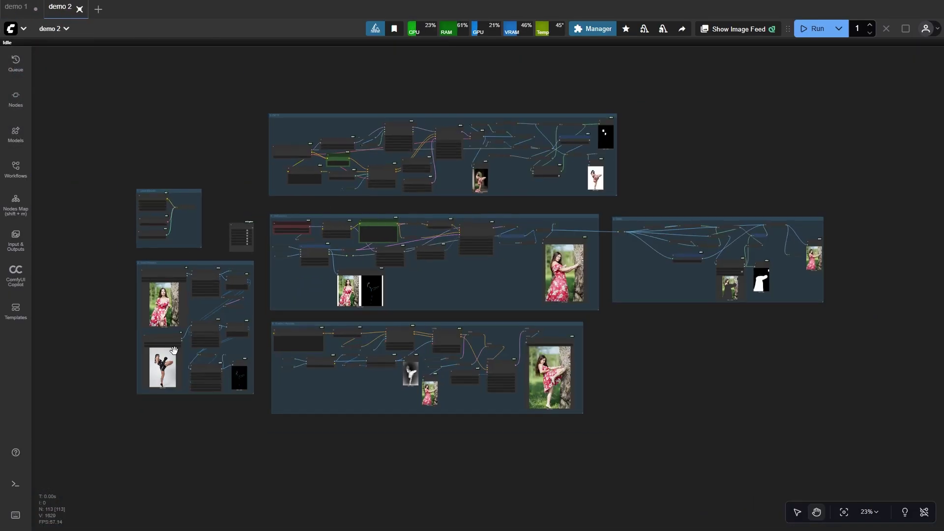
scroll(112, 257, "up", 12)
scroll(95, 287, "up", 2)
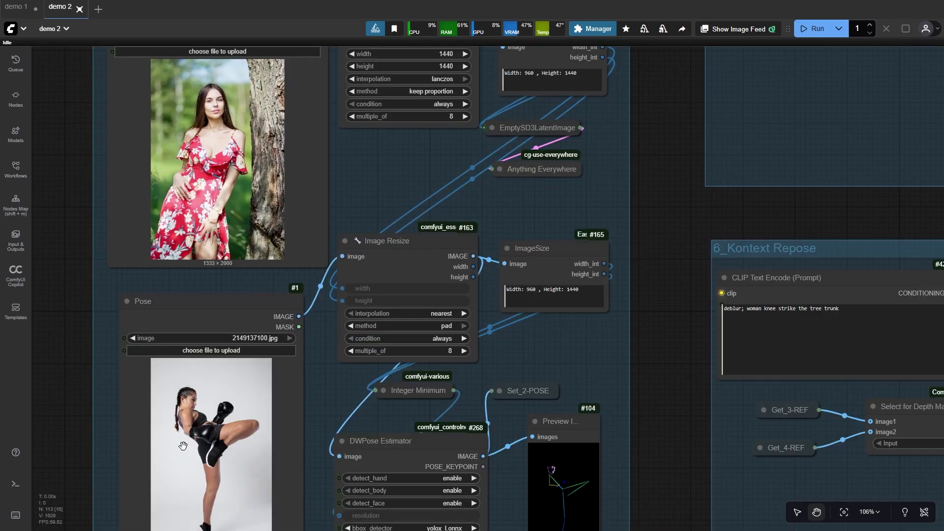
scroll(183, 445, "down", 8)
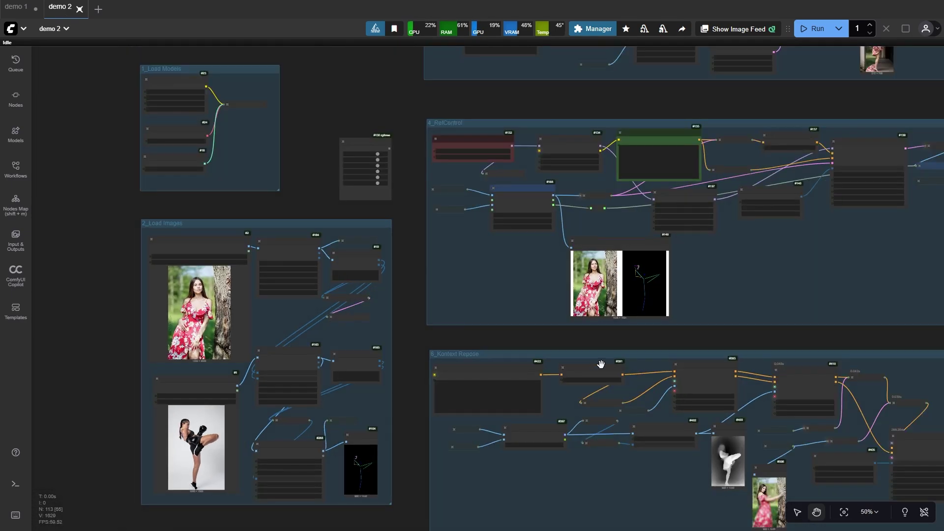
- Inspect the reposed woman in the Preview Image output of demo 2's 4_RefControl group
left_click_drag(625, 341, 130, 454)
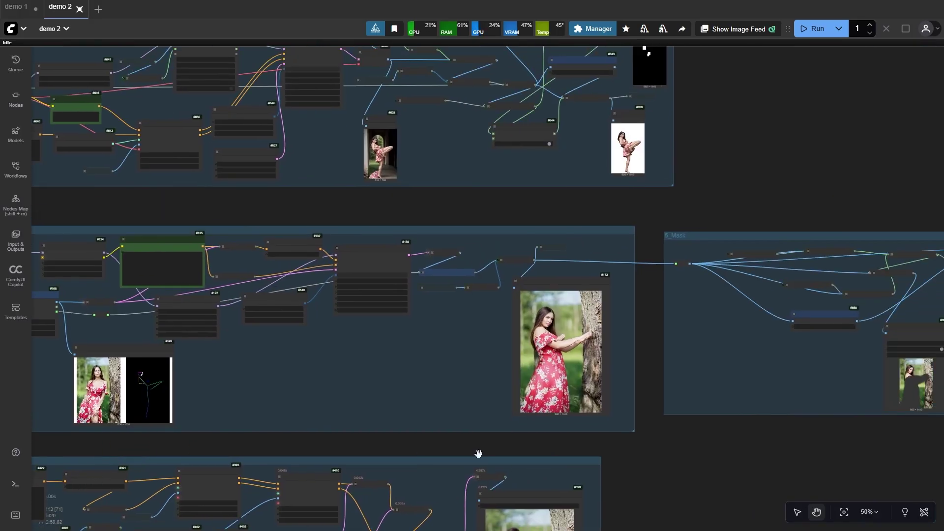
scroll(479, 452, "up", 7)
scroll(639, 296, "up", 4)
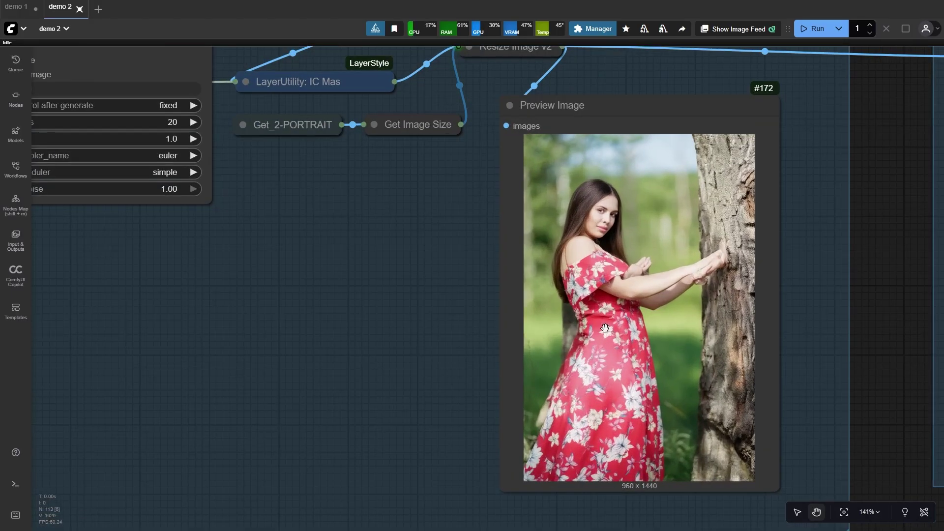
scroll(605, 327, "up", 2)
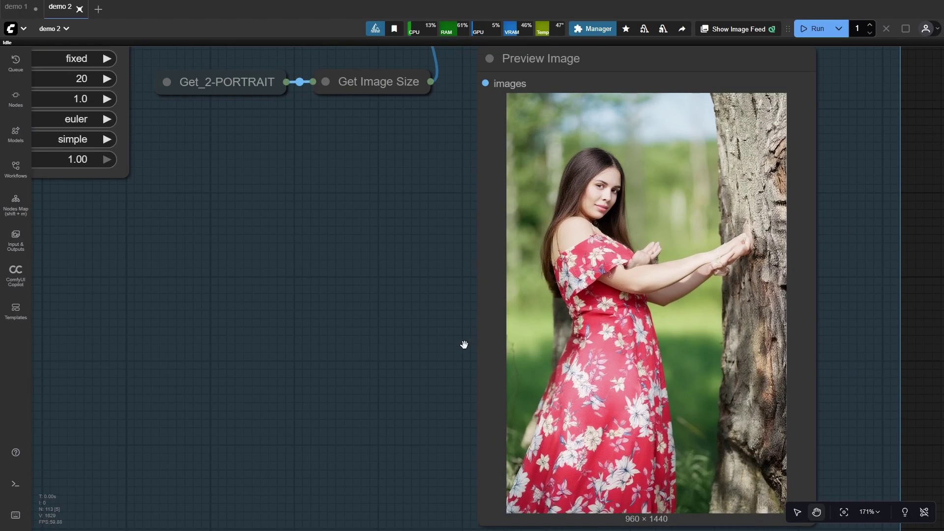
- Examine the blurred composite preview in demo 2's 5_Mask group and the blur setting of the Gaussian Blur V2 node
scroll(461, 343, "down", 10)
left_click_drag(768, 453, 432, 435)
scroll(470, 373, "up", 15)
scroll(514, 319, "up", 4)
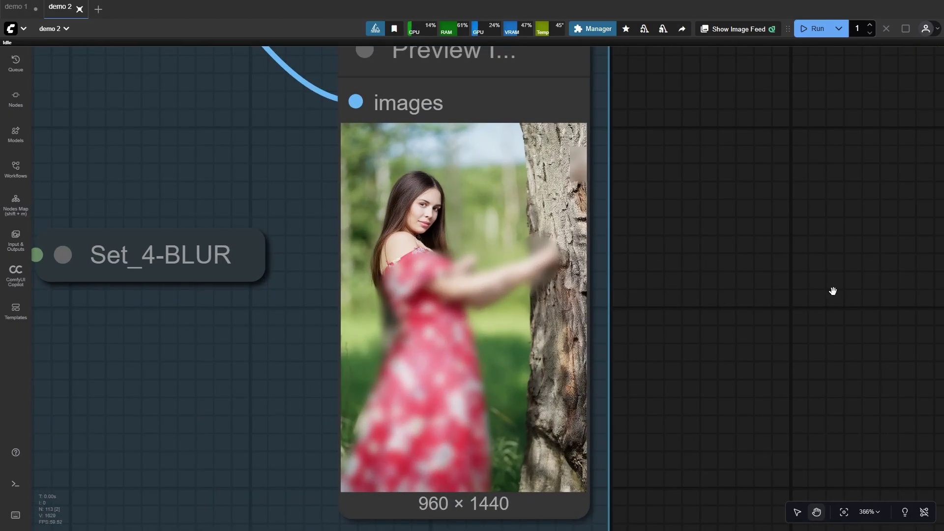
scroll(834, 291, "down", 18)
scroll(453, 300, "up", 9)
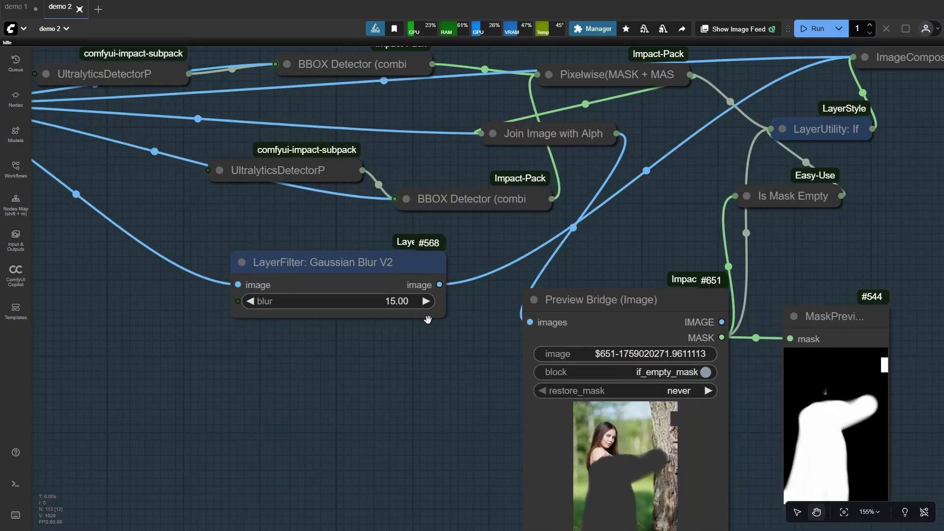
scroll(427, 319, "up", 1)
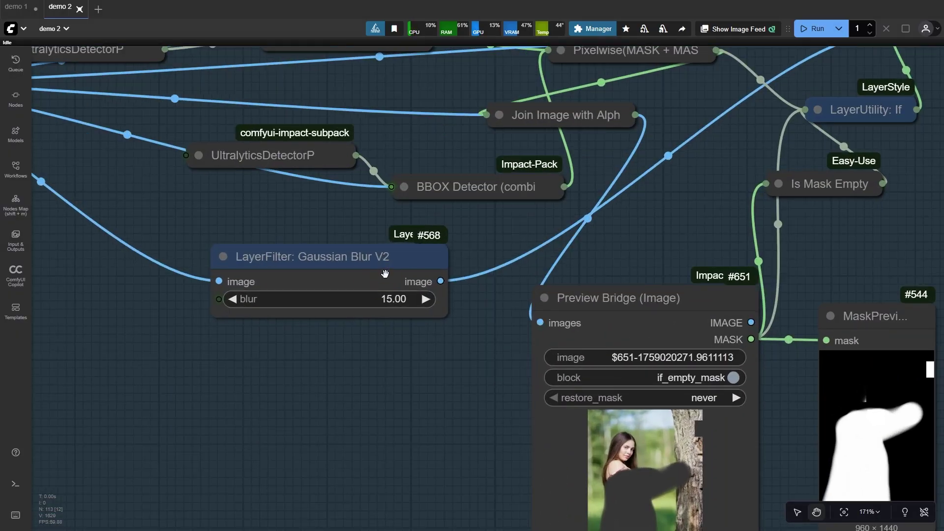
- Examine the strength of the second Apply ControlNet node in the 6_Kontext Repose group
scroll(385, 274, "down", 20)
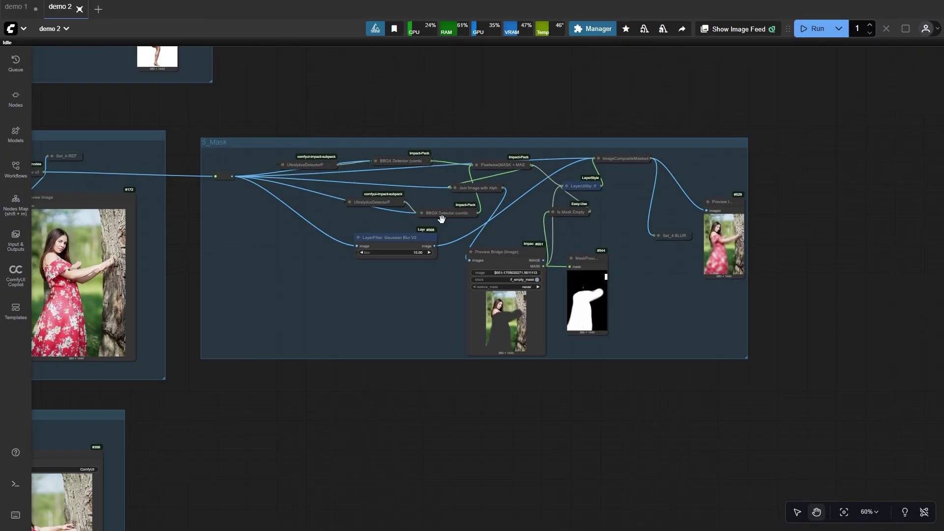
scroll(663, 267, "up", 7)
scroll(346, 285, "up", 4)
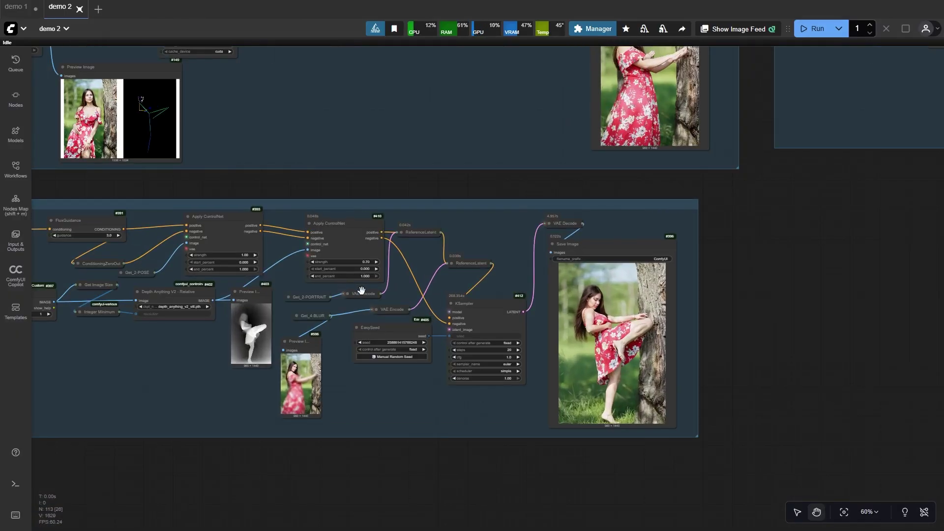
scroll(362, 290, "up", 11)
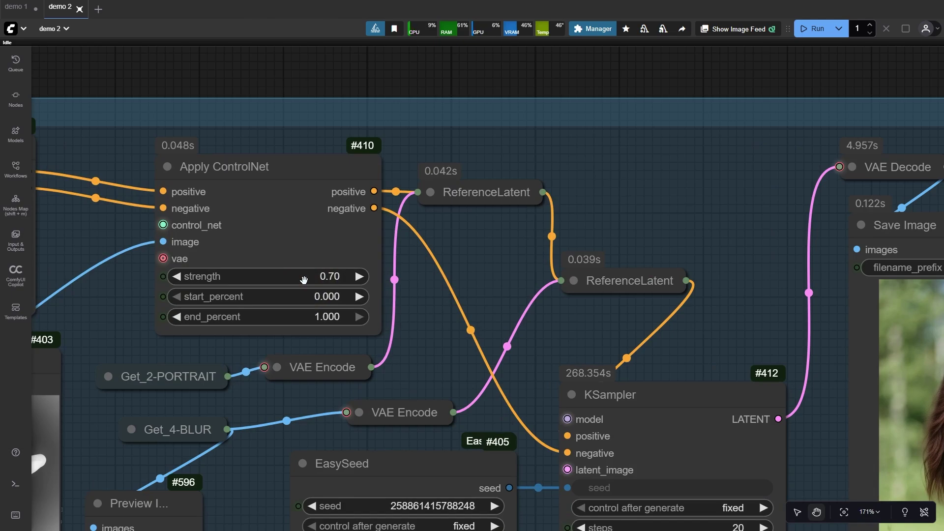
- Inspect the final reposed image in the Save Image node of the 6_Kontext Repose group
scroll(303, 279, "down", 7)
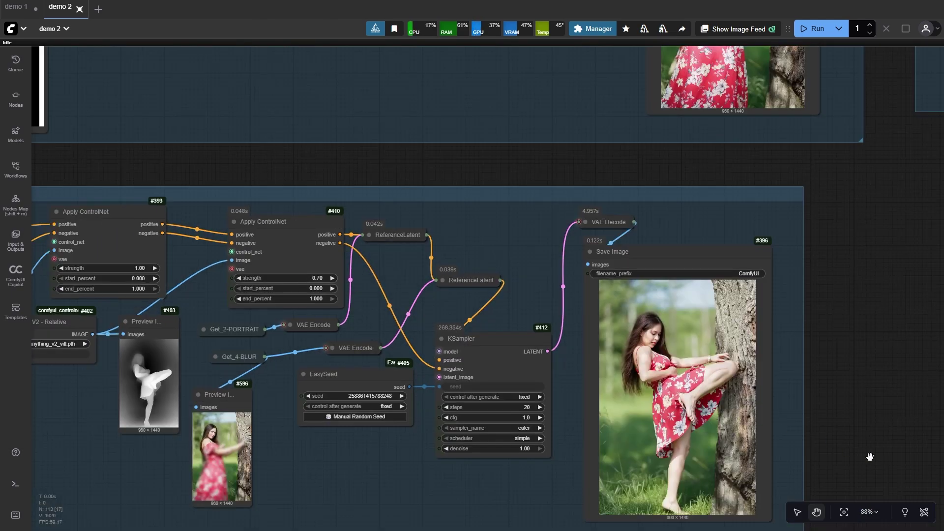
left_click_drag(865, 450, 801, 375)
scroll(802, 375, "up", 7)
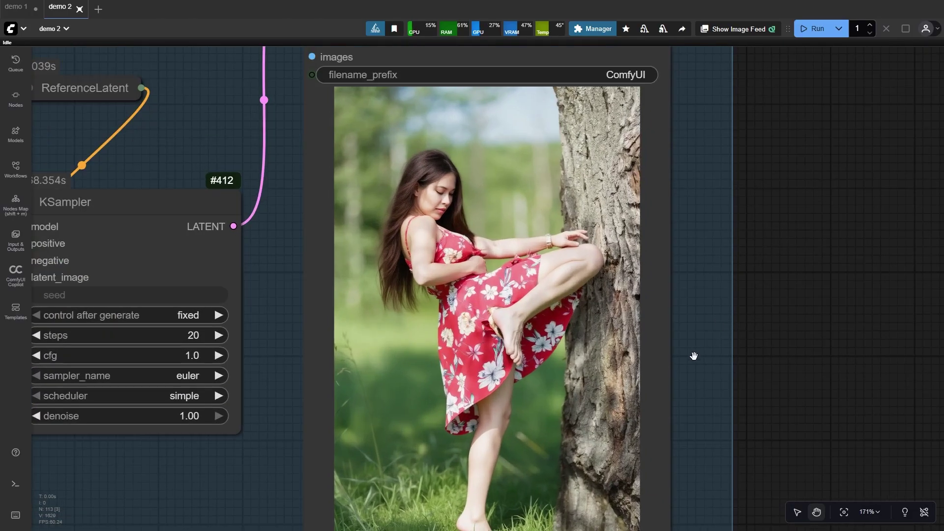
scroll(671, 458, "up", 2)
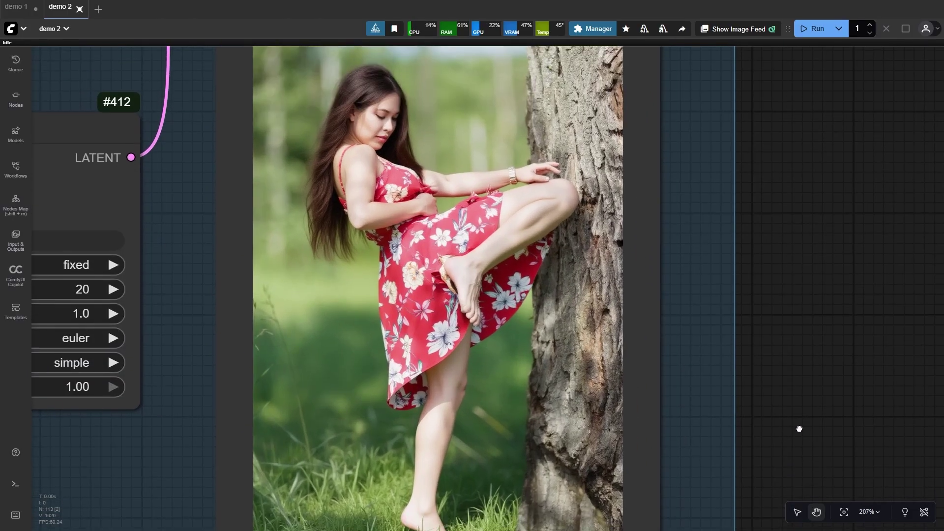